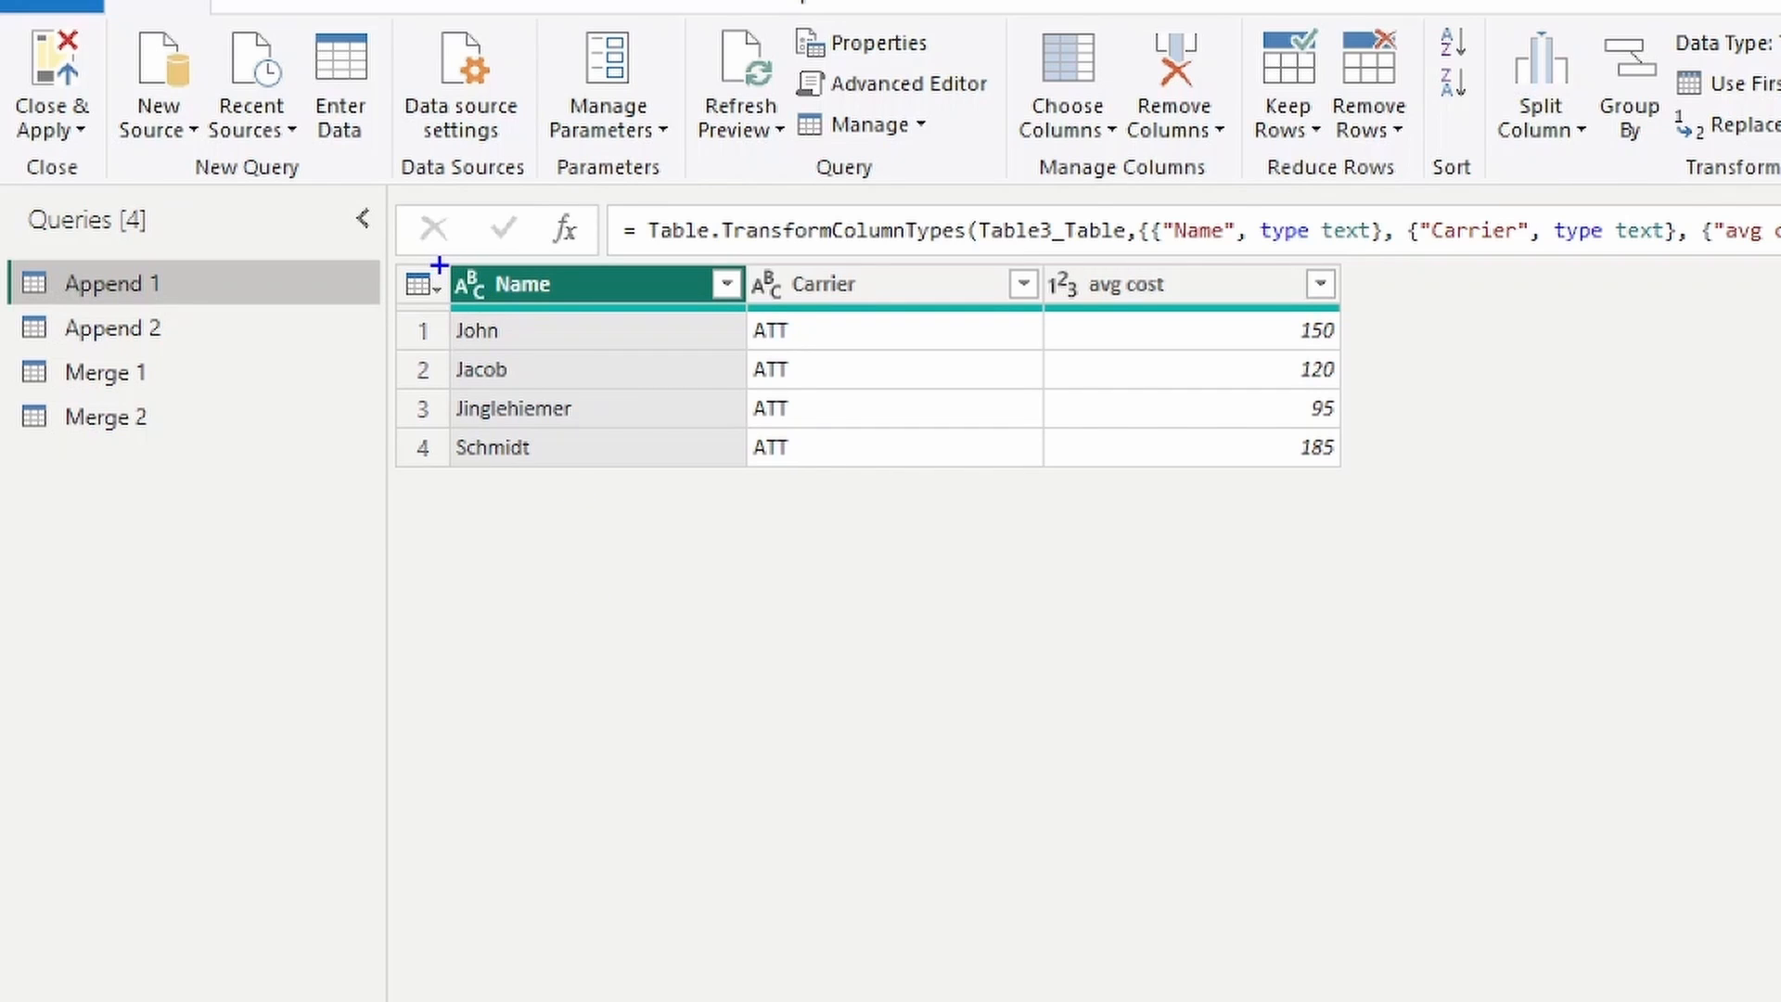
Review the columns and rows of the Append 1 query and compare them with those of Append 2.
mouse_move(439, 266)
left_mouse_down()
mouse_move(795, 338)
mouse_move(1419, 342)
mouse_move(1357, 302)
left_mouse_up()
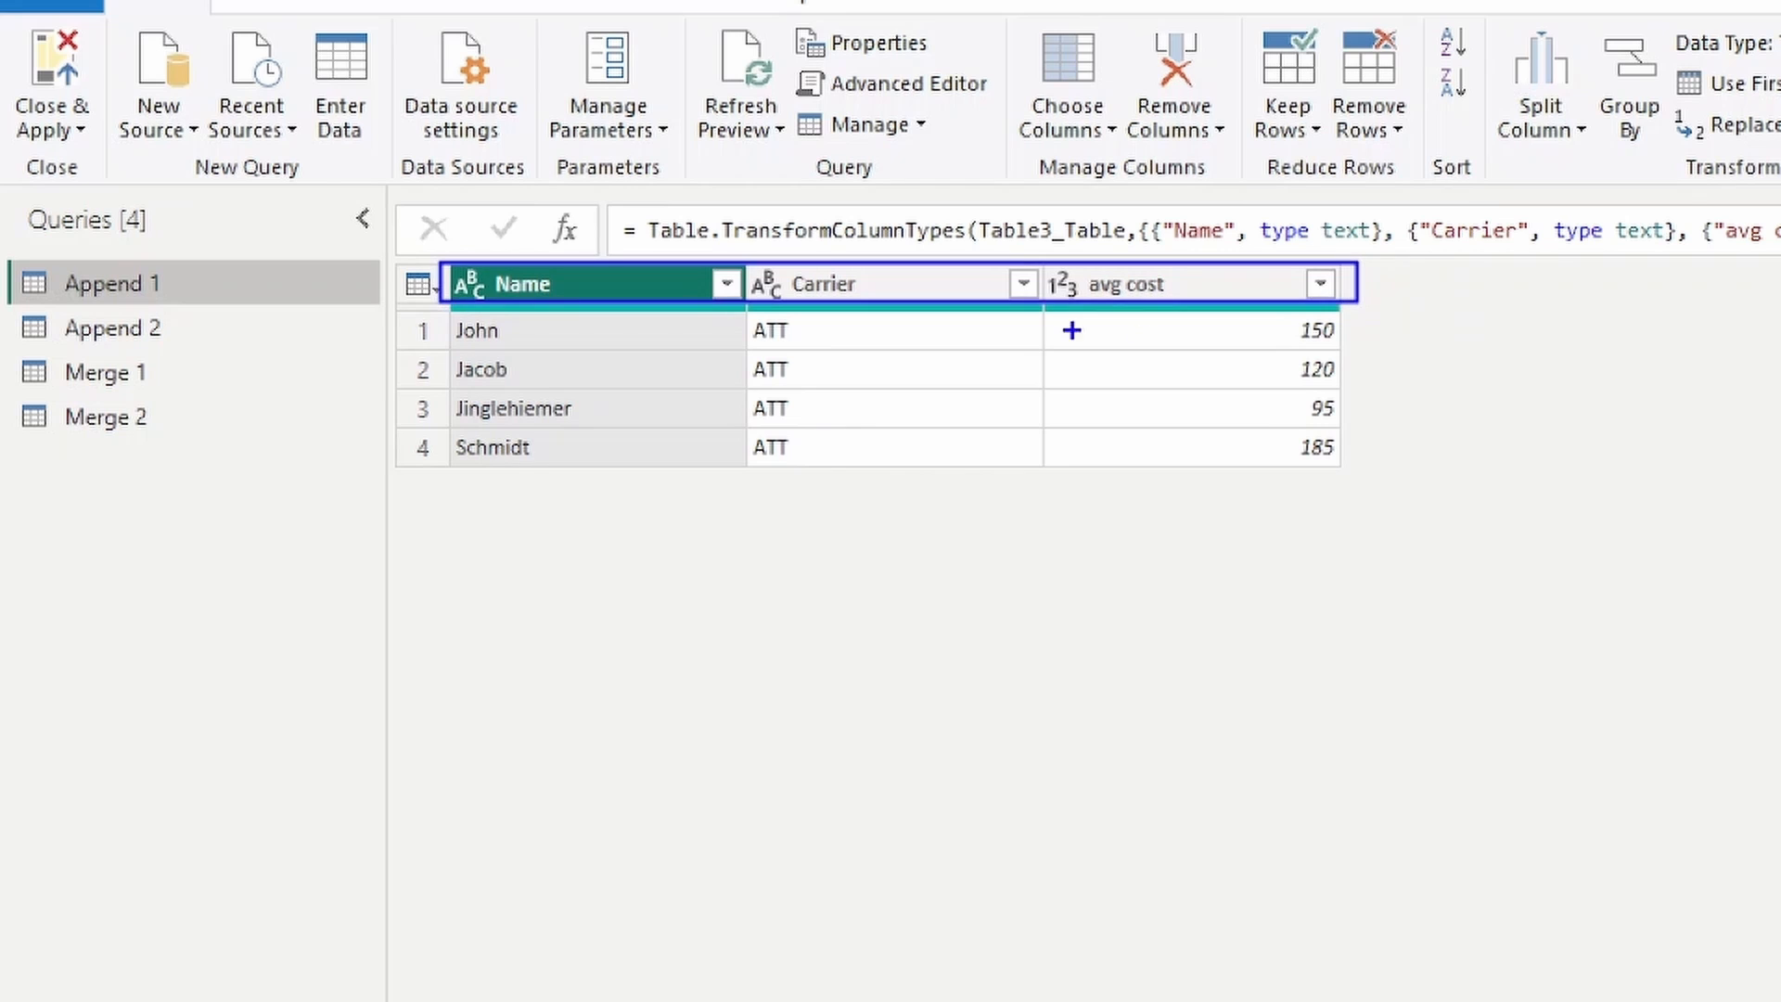
left_click_drag(824, 420, 873, 542)
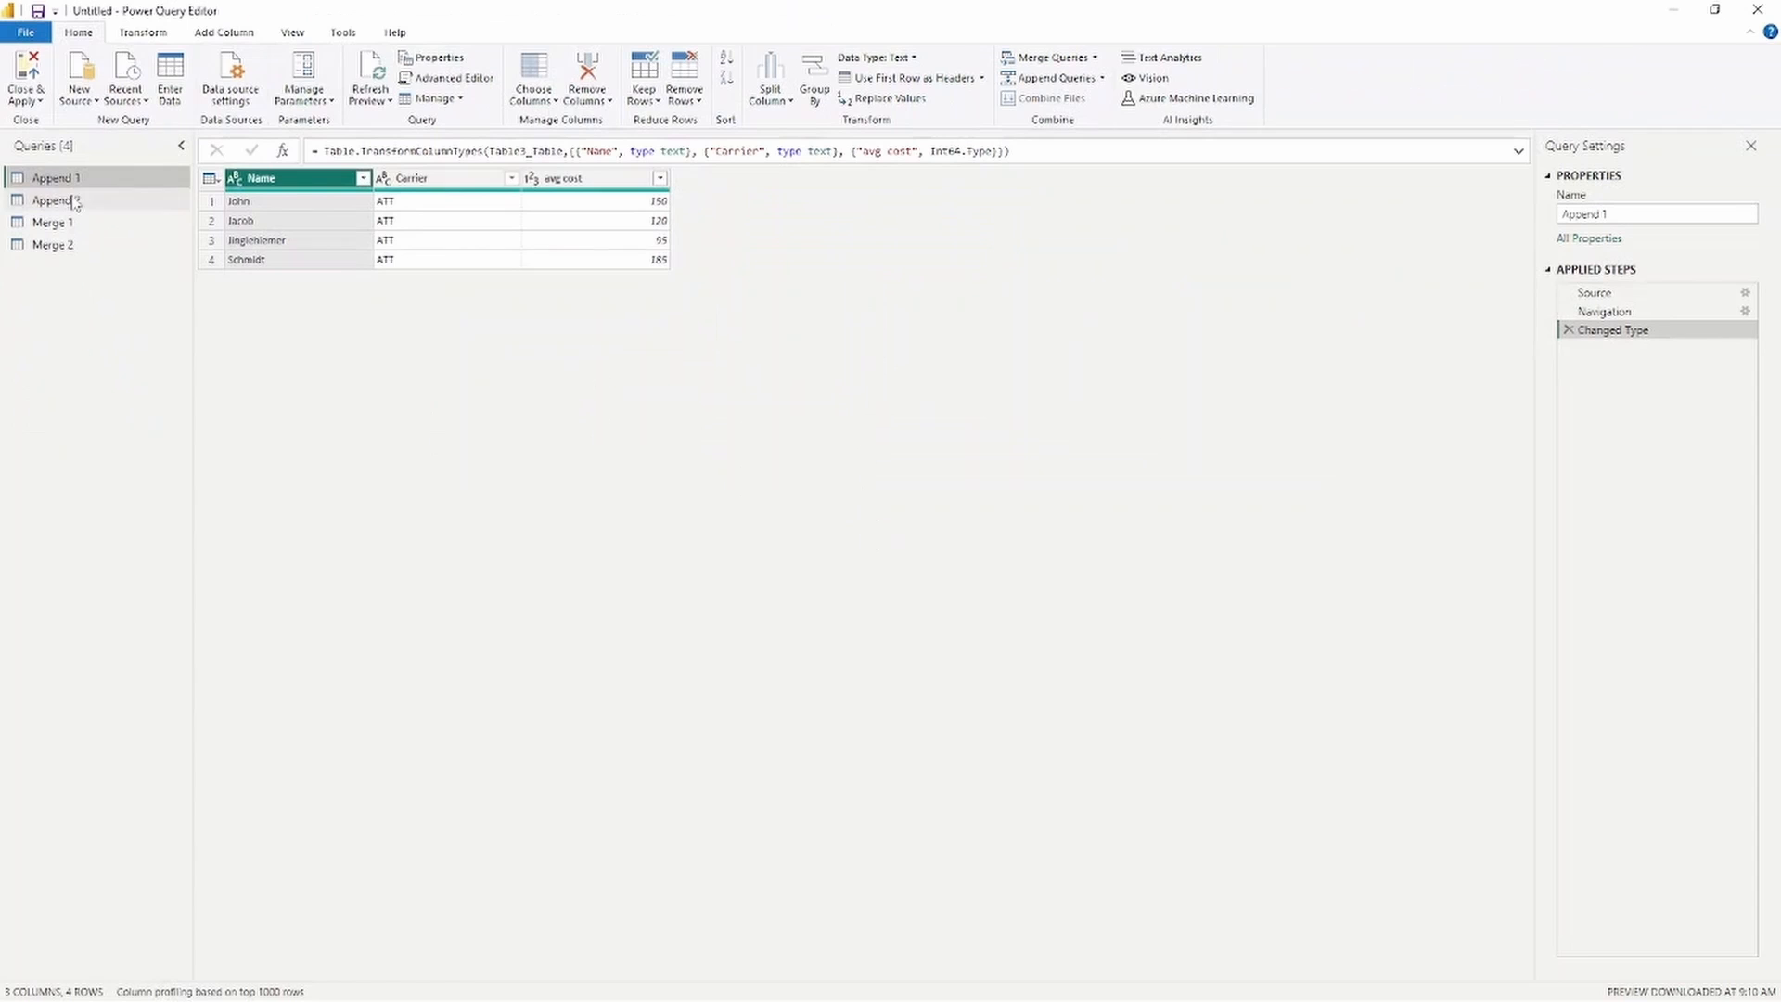
left_click(71, 201)
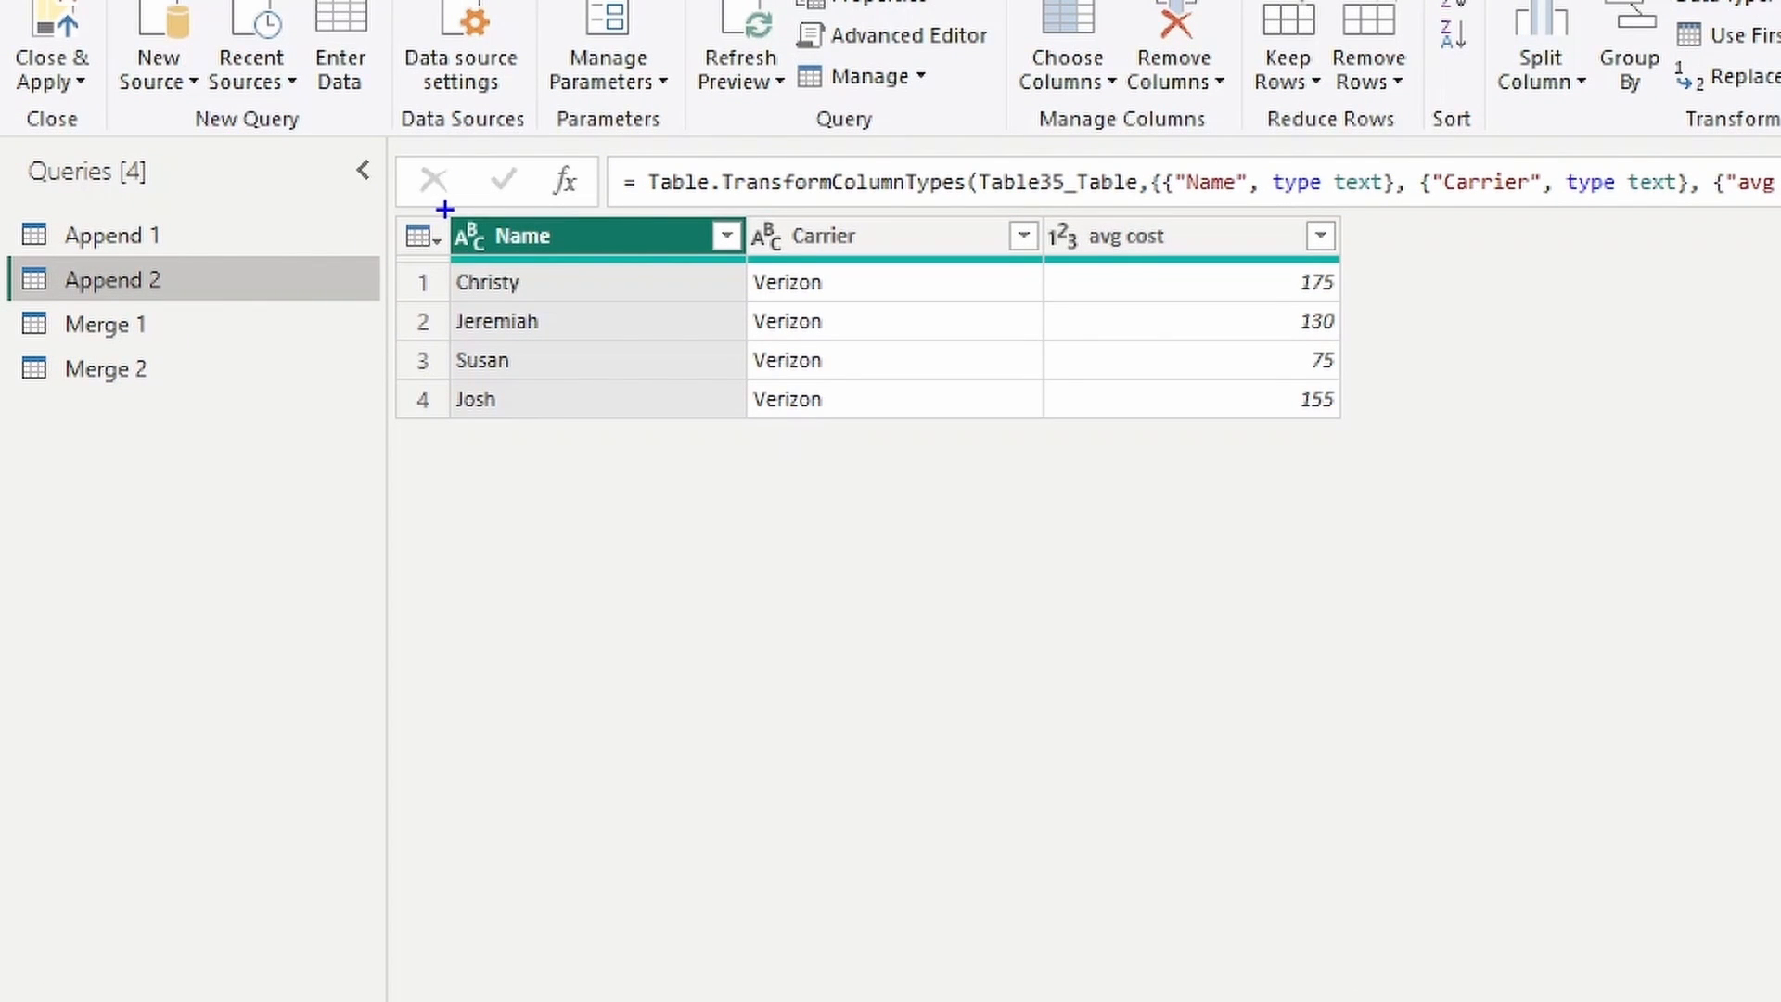
mouse_move(890, 295)
left_mouse_down()
mouse_move(1381, 263)
mouse_move(1350, 262)
left_mouse_up()
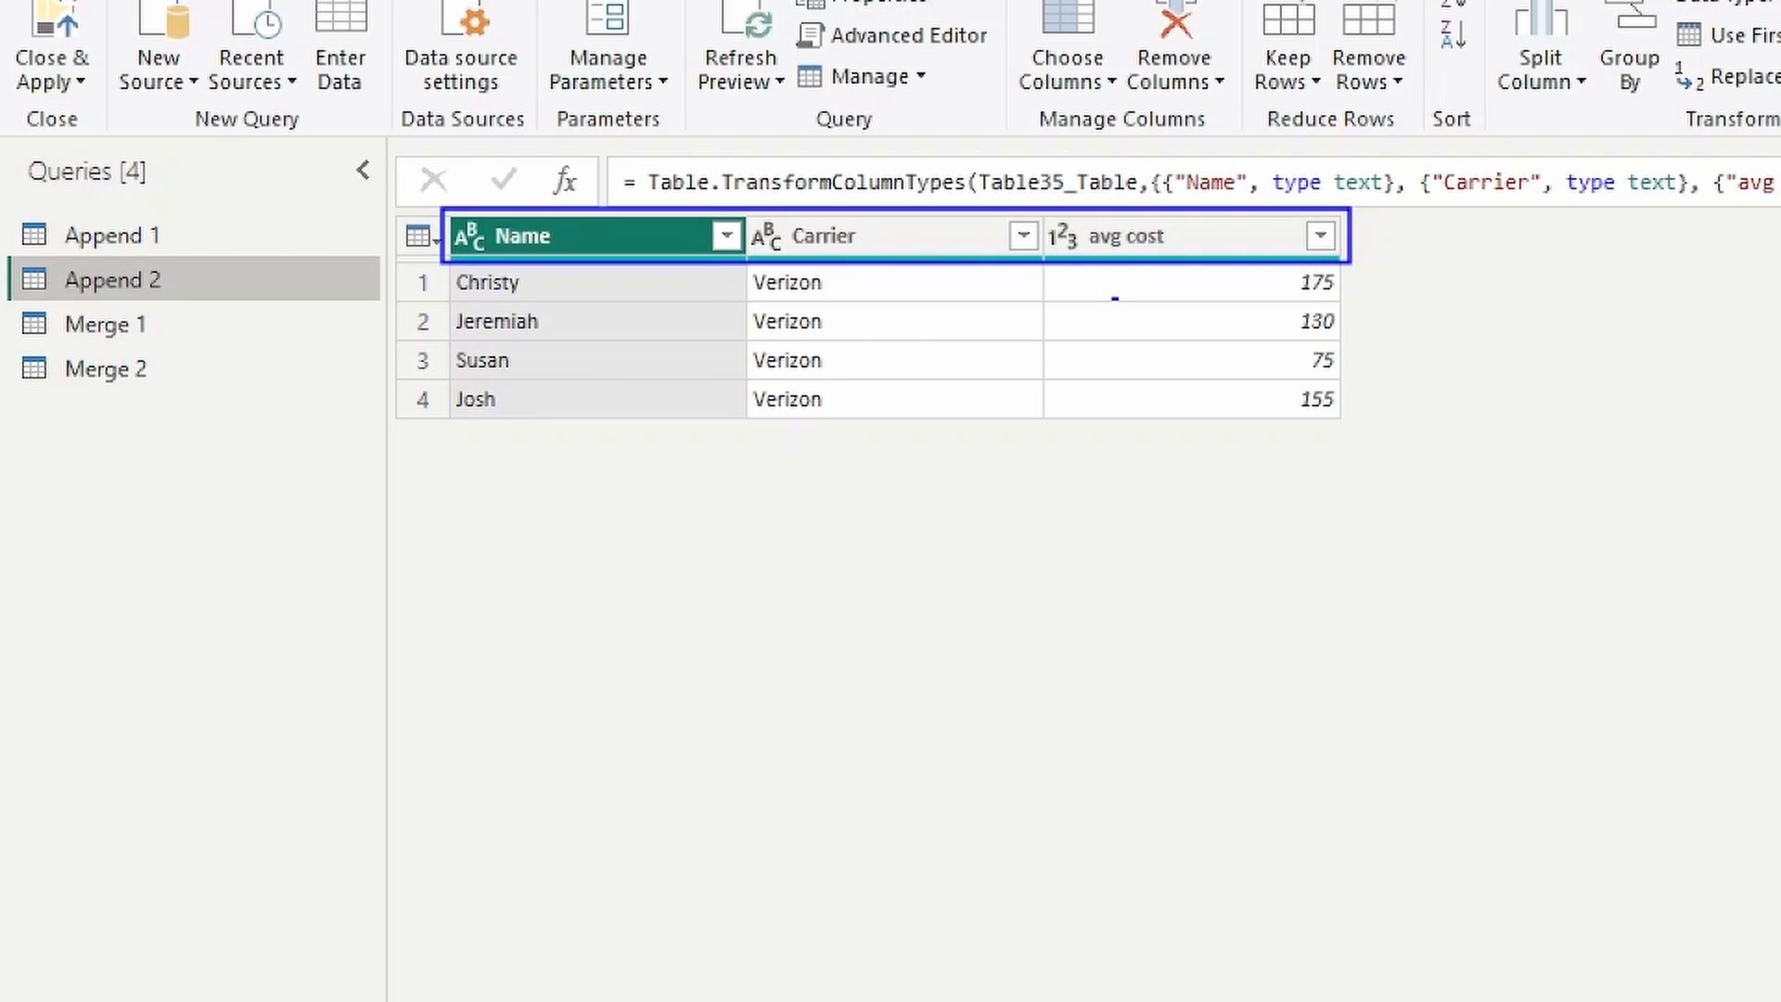
left_click_drag(867, 342, 937, 446)
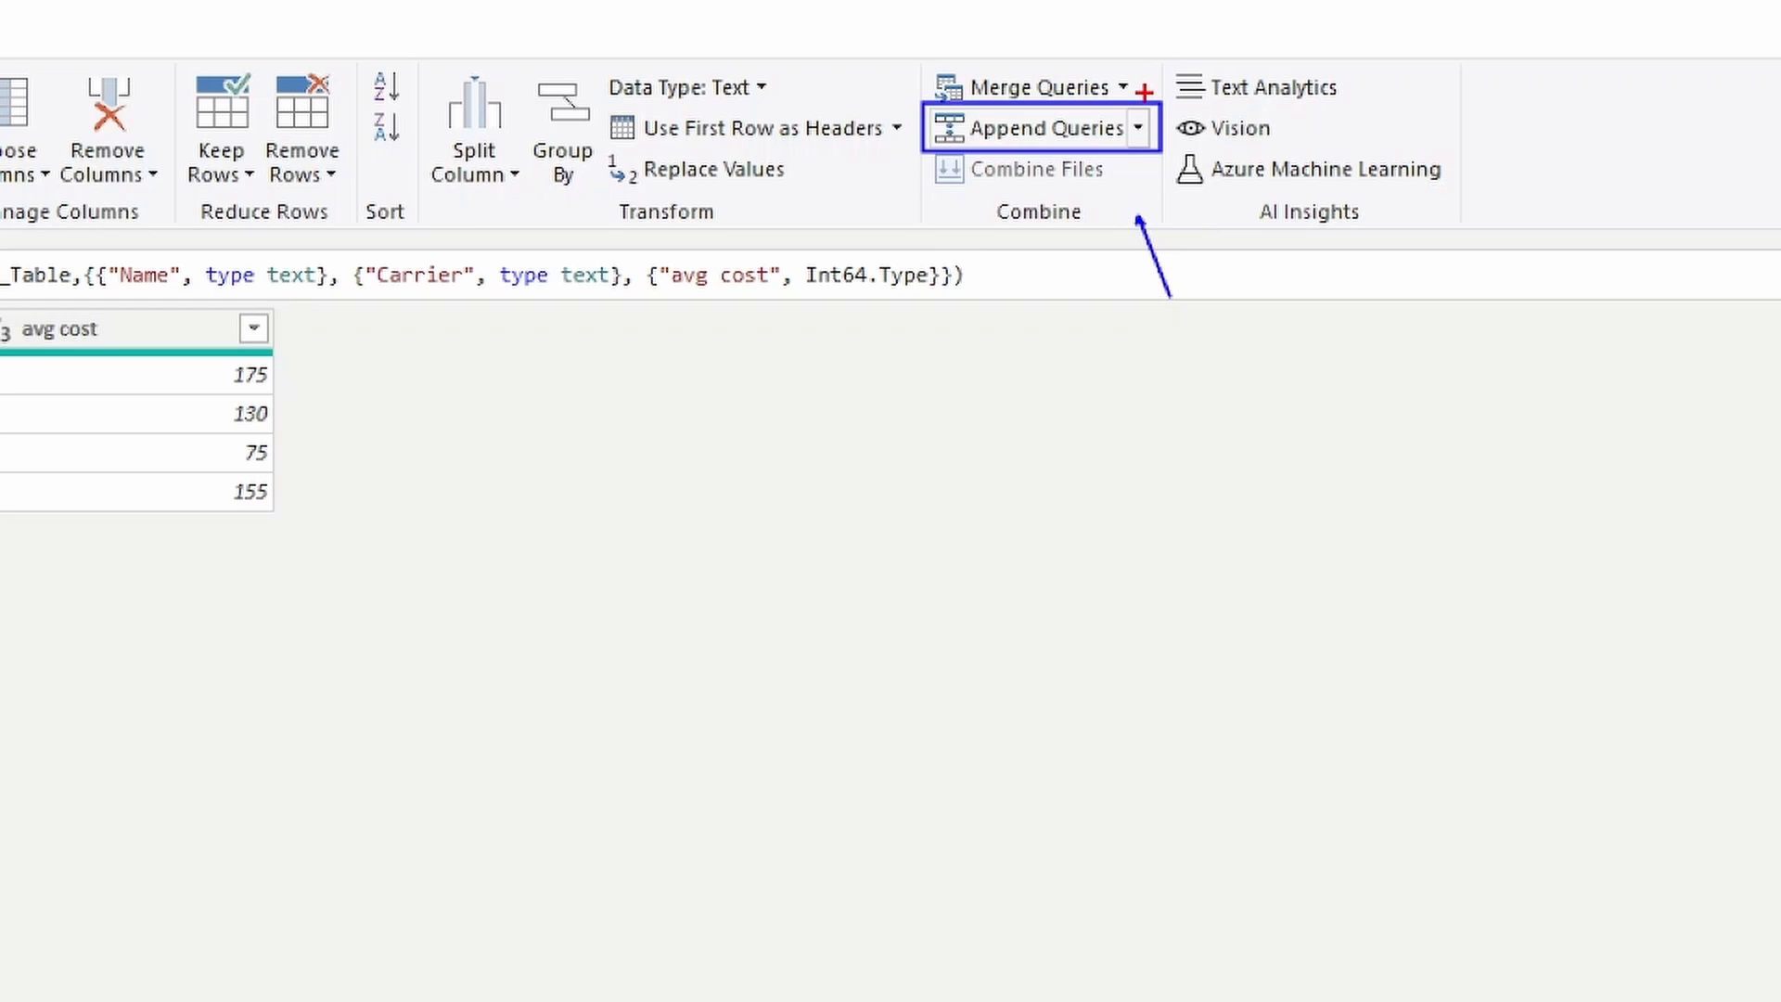
Append two tables as a new query, with Append 2 as the first table and Append 1 as the second.
left_click_drag(1123, 102, 1158, 160)
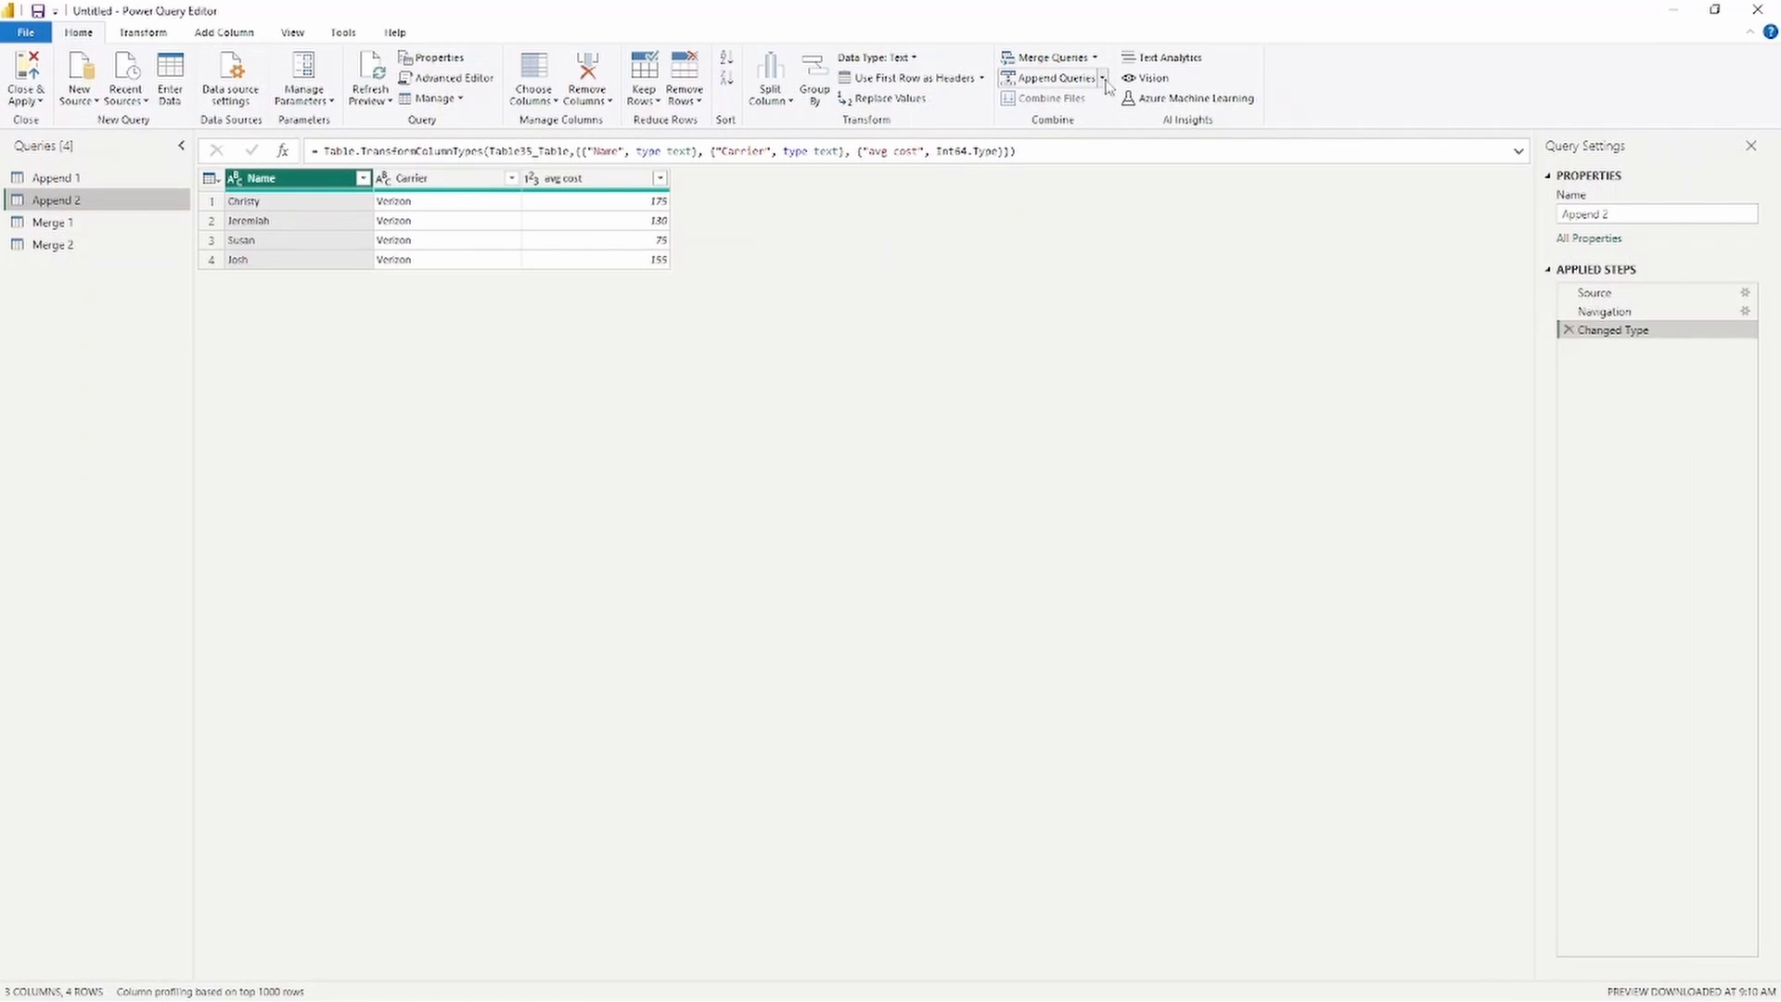
left_click(1104, 80)
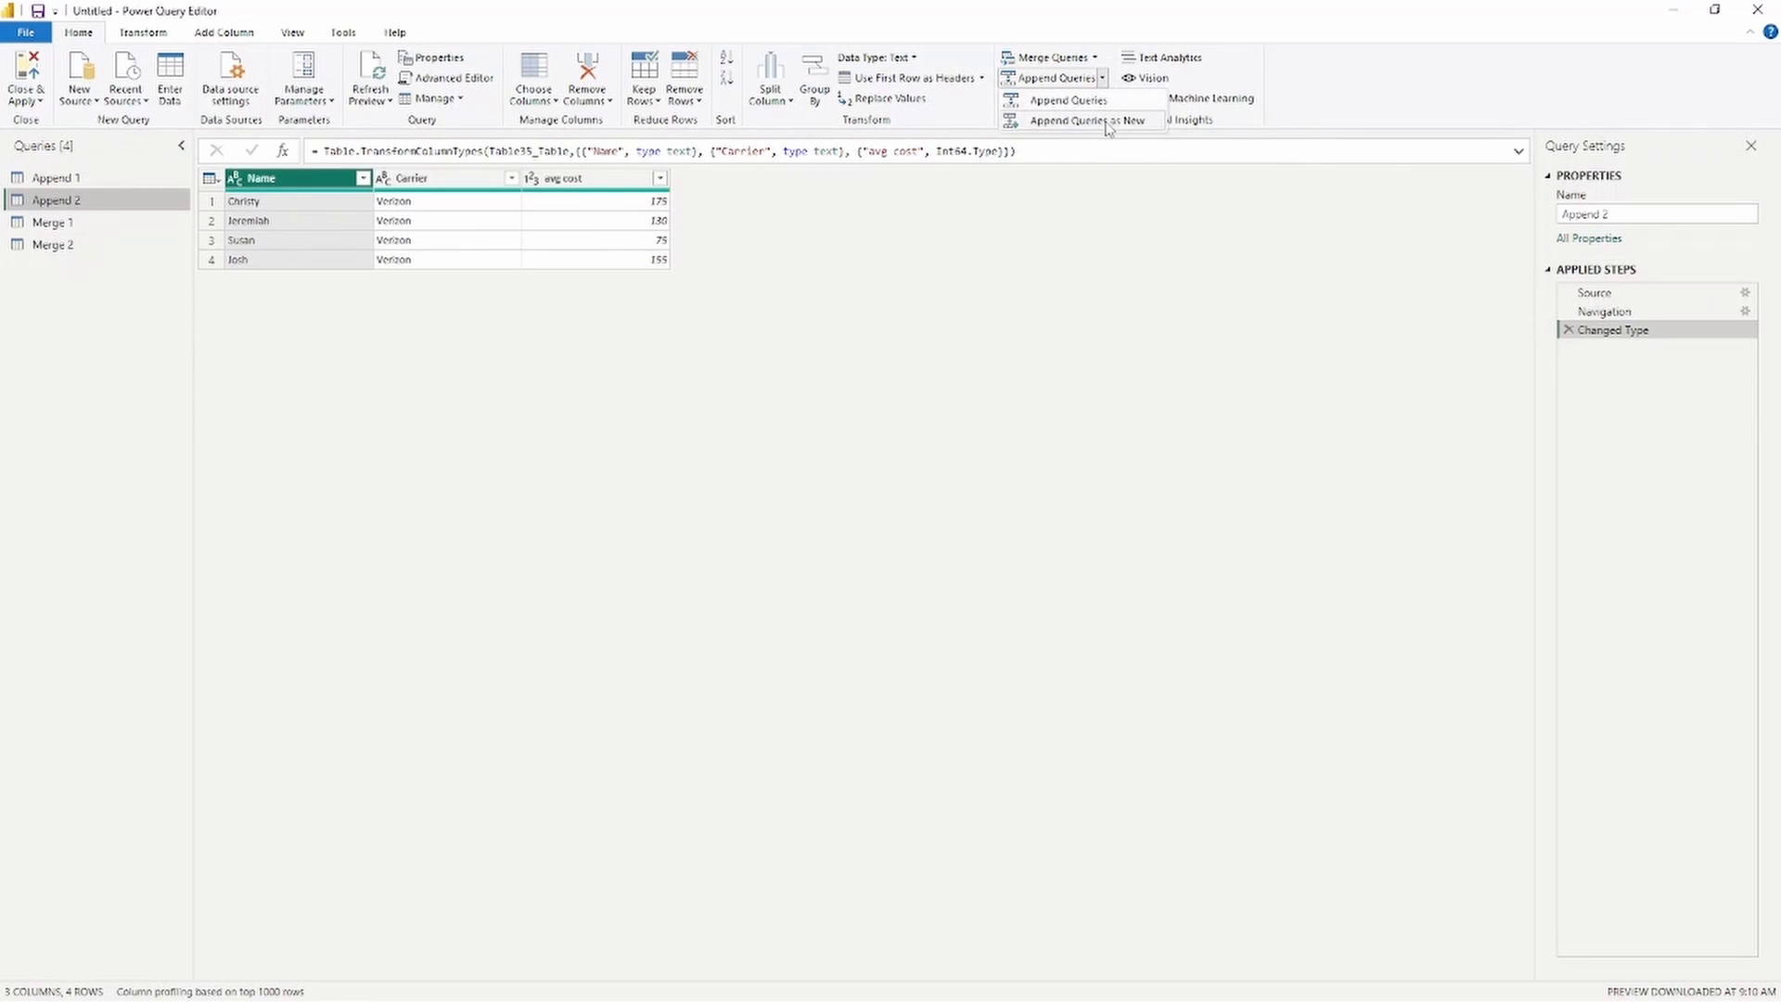
left_click(1109, 121)
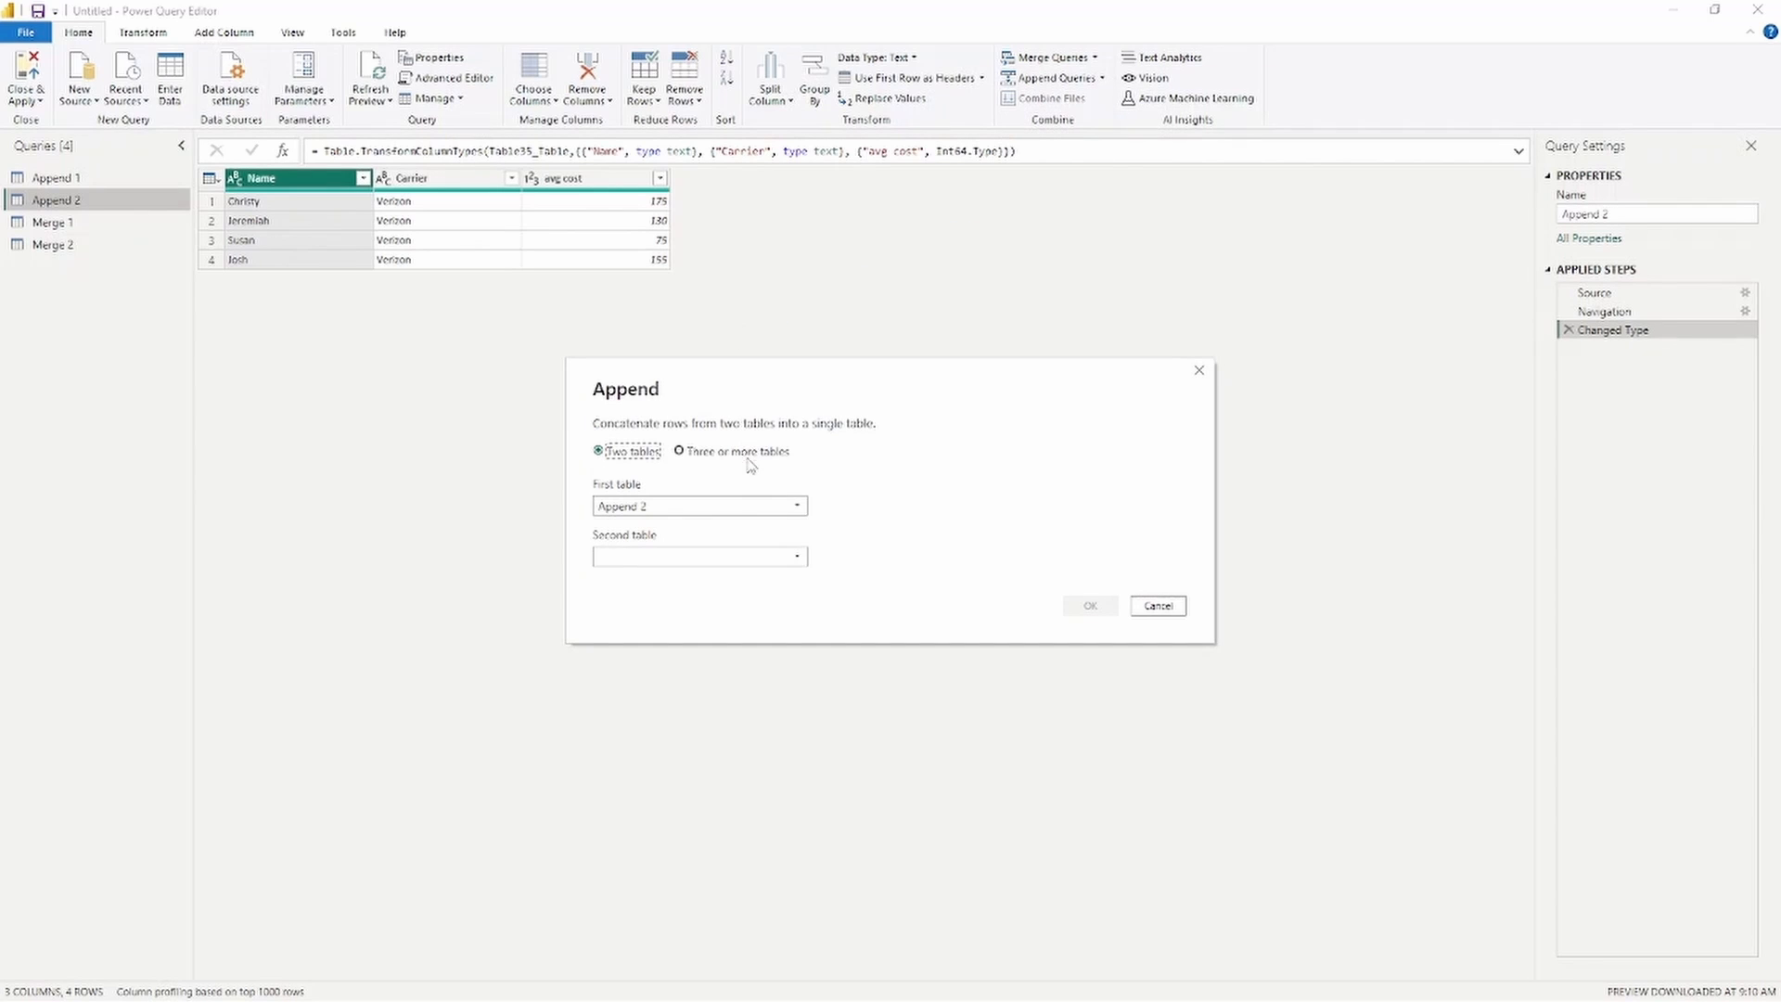
left_click(770, 556)
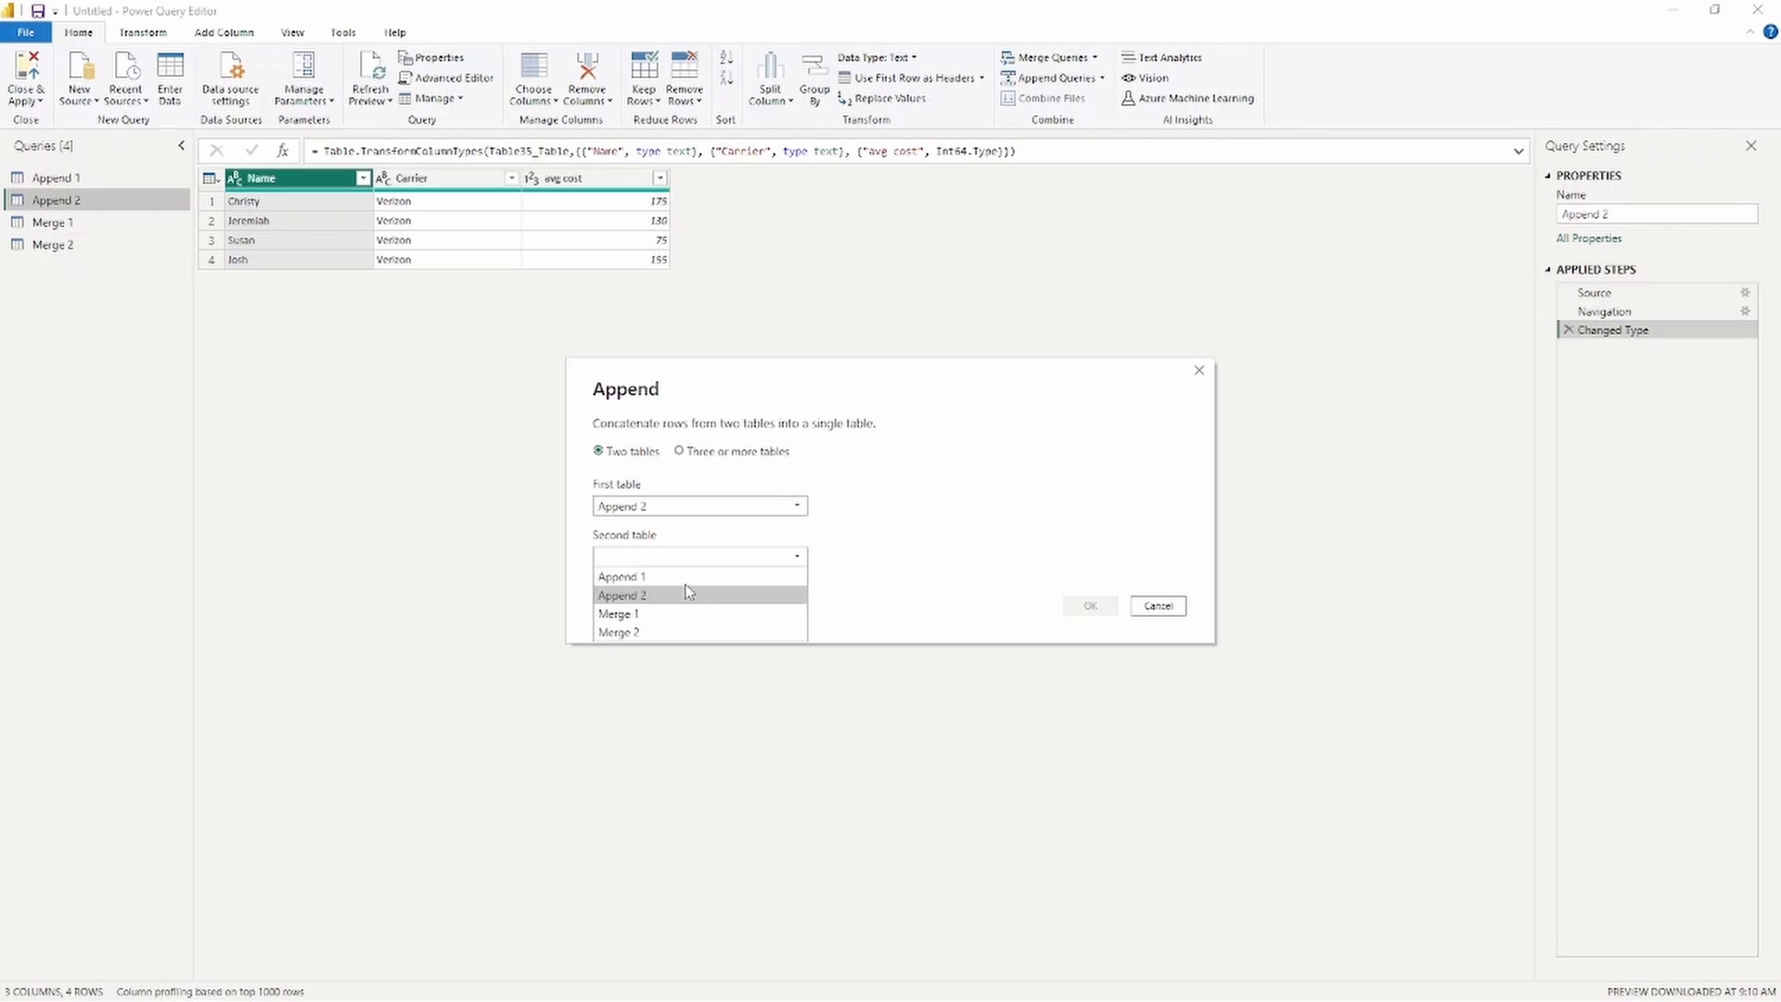
left_click(684, 577)
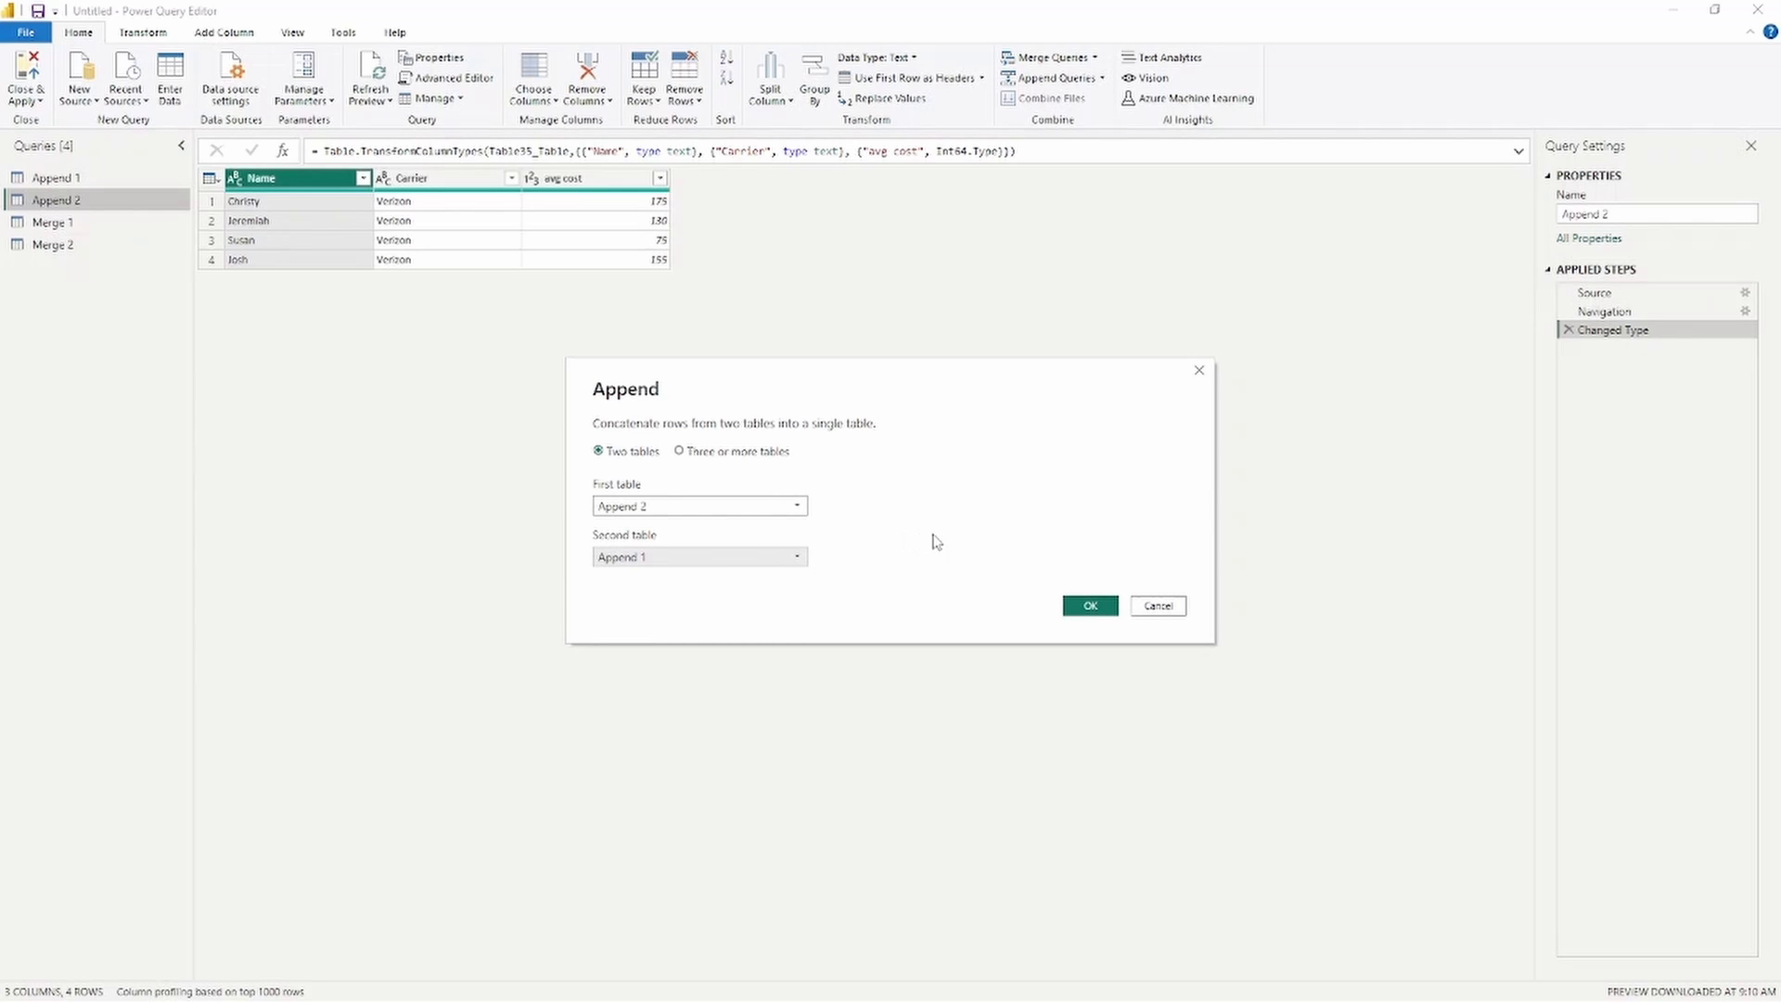
left_click(1091, 607)
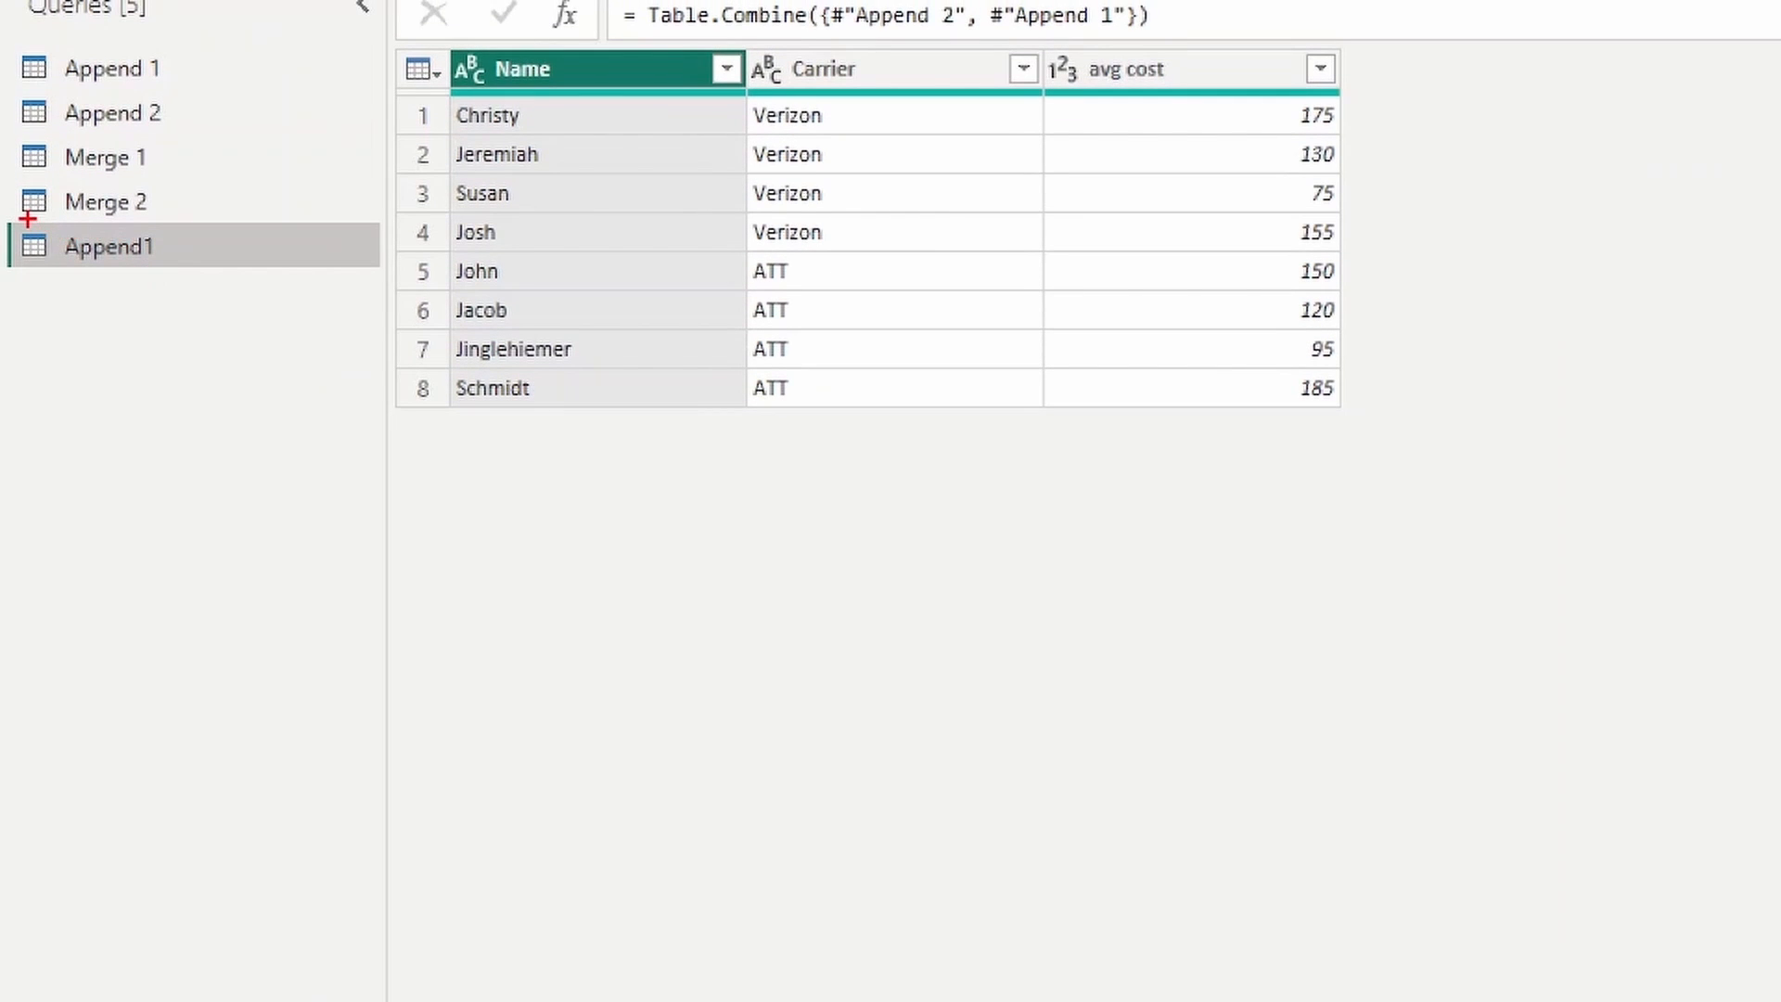
left_click_drag(28, 218, 200, 277)
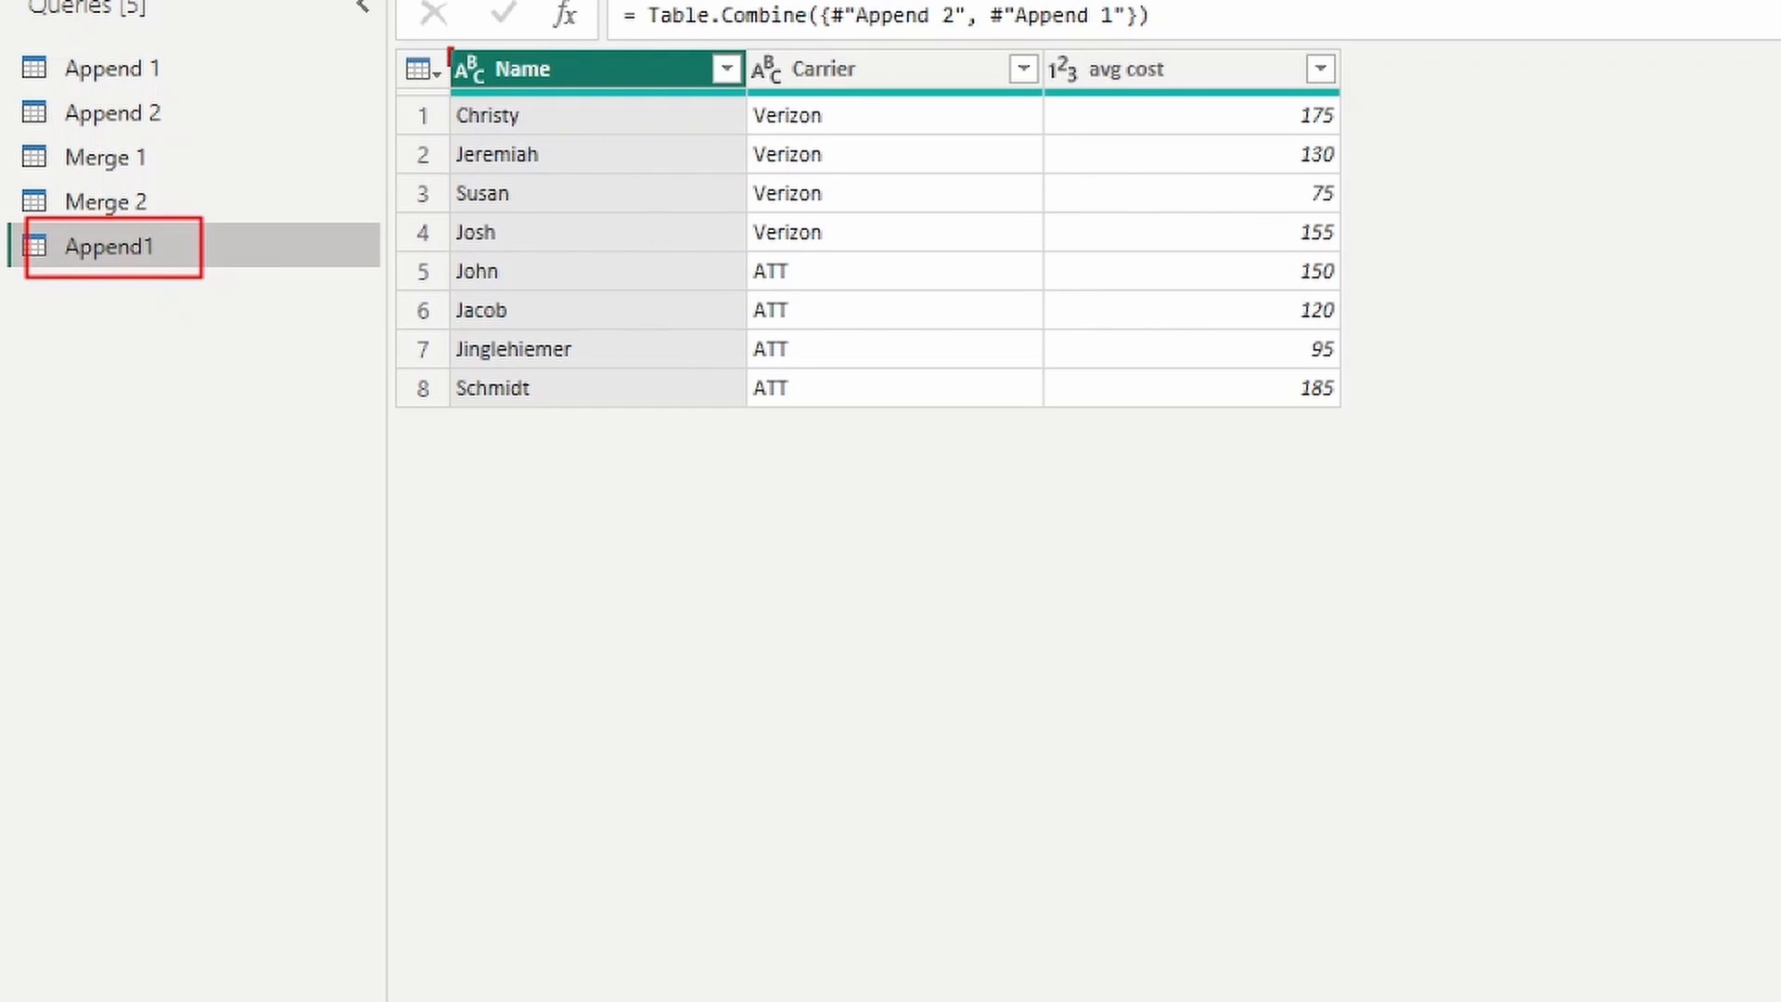
mouse_move(449, 51)
left_mouse_down()
mouse_move(1193, 390)
mouse_move(1348, 417)
left_mouse_up()
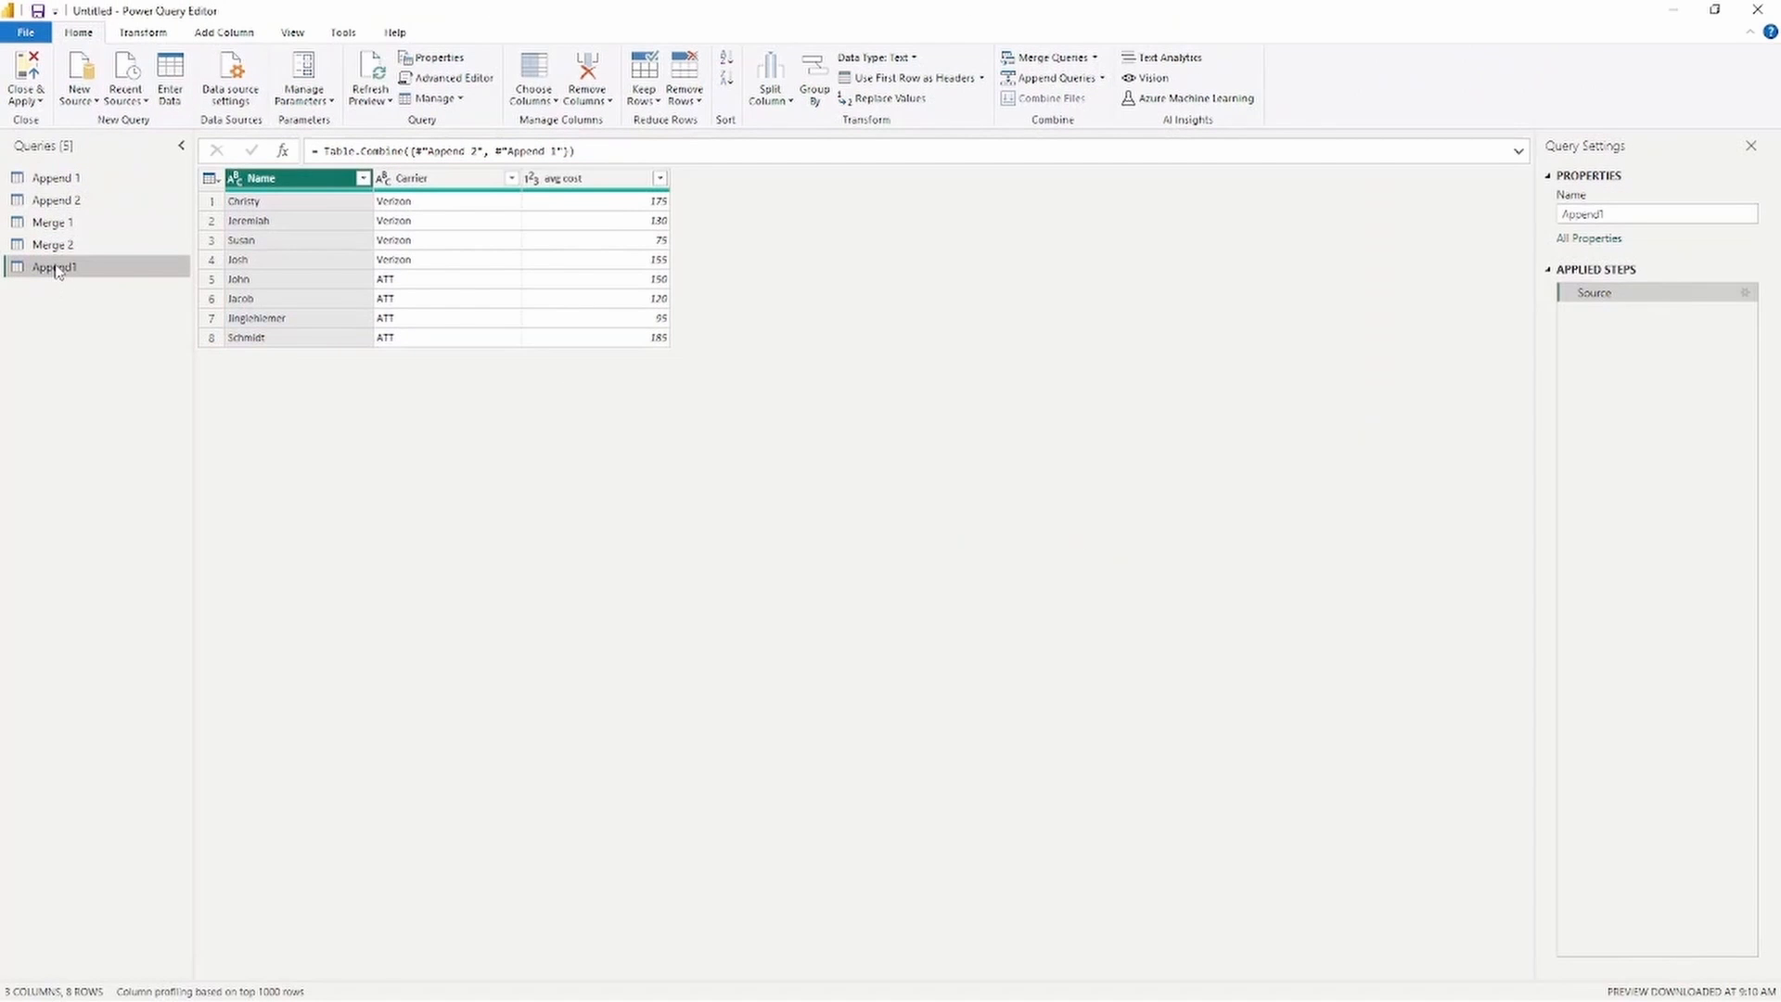
Rename the combined query Append1 as "Append new".
double_click(55, 269)
left_click(95, 269)
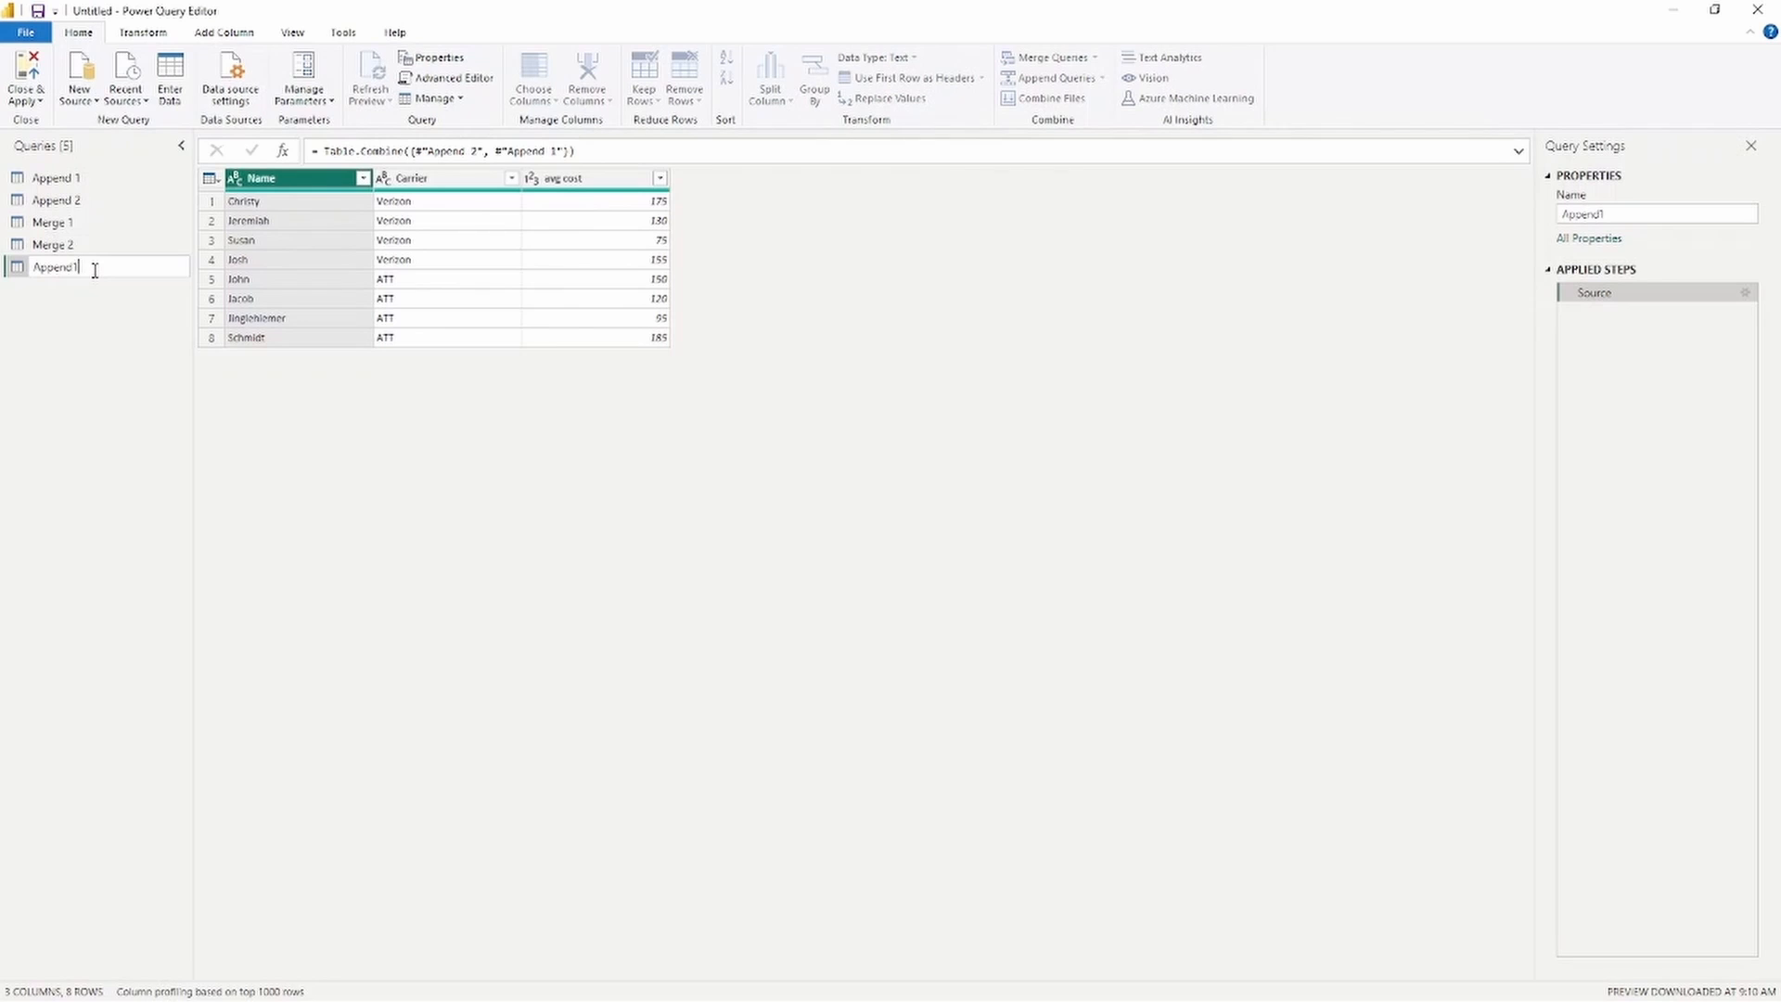
type("new")
key("Return")
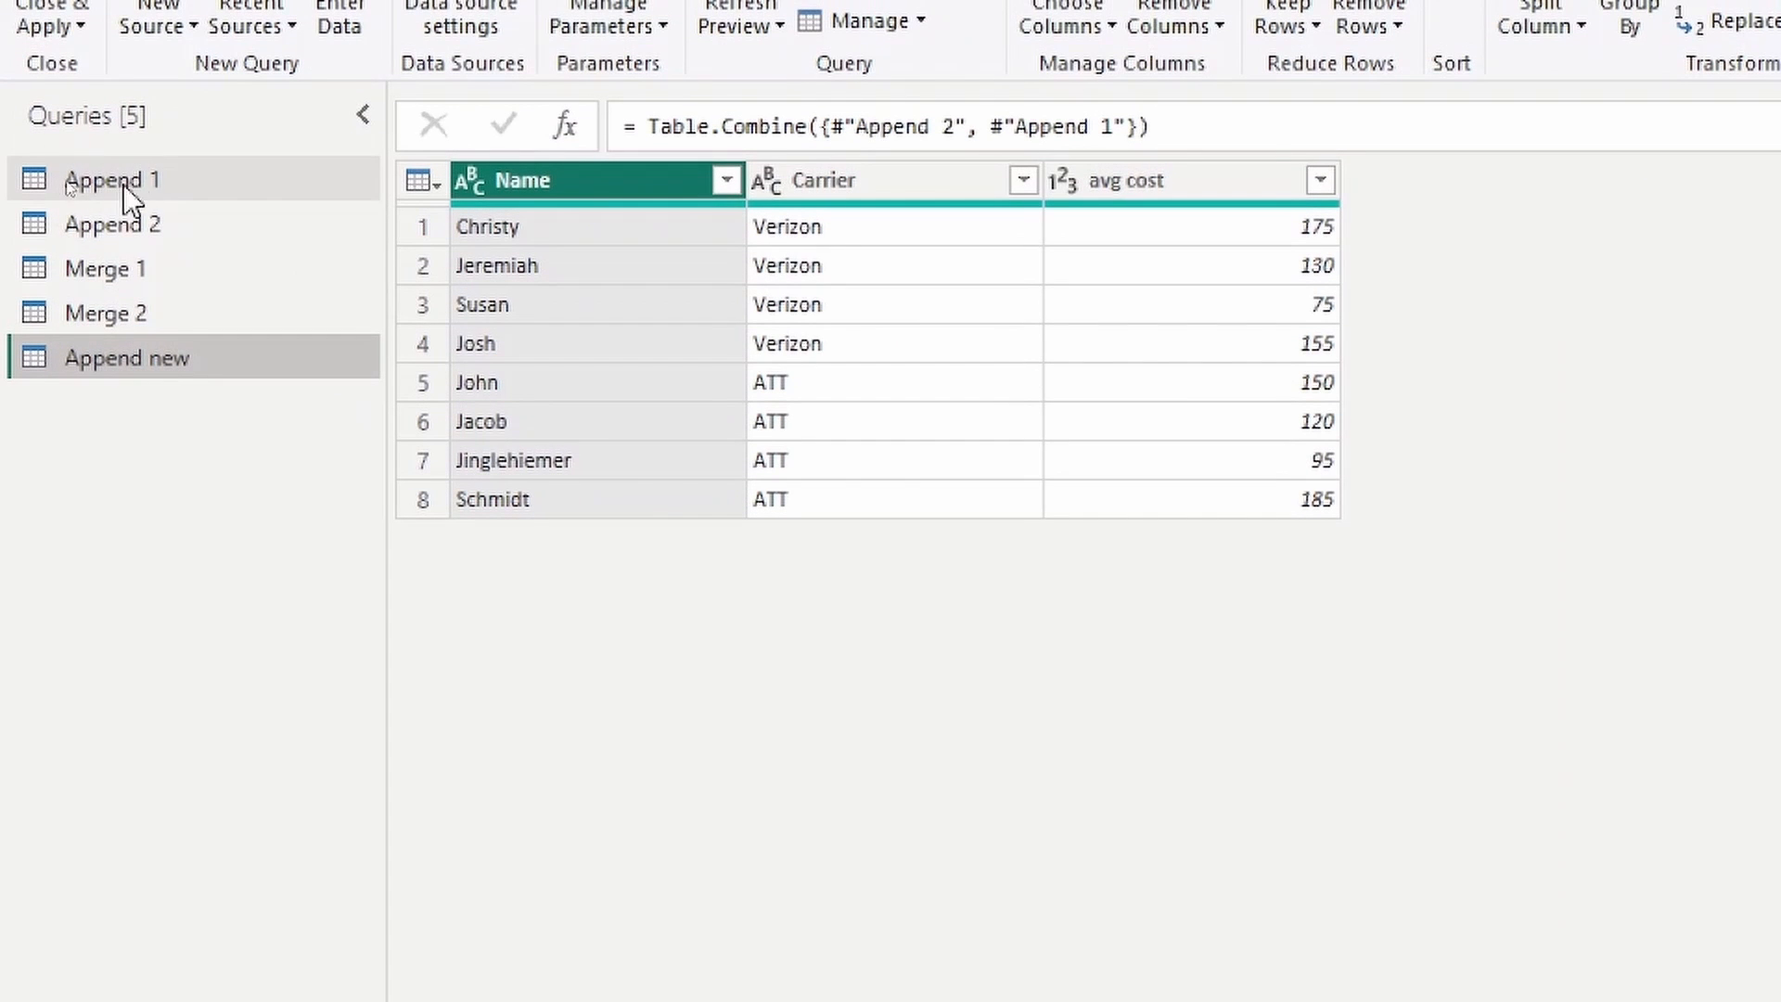
Disable loading for the Append 1 and Append 2 source queries.
right_click(196, 176)
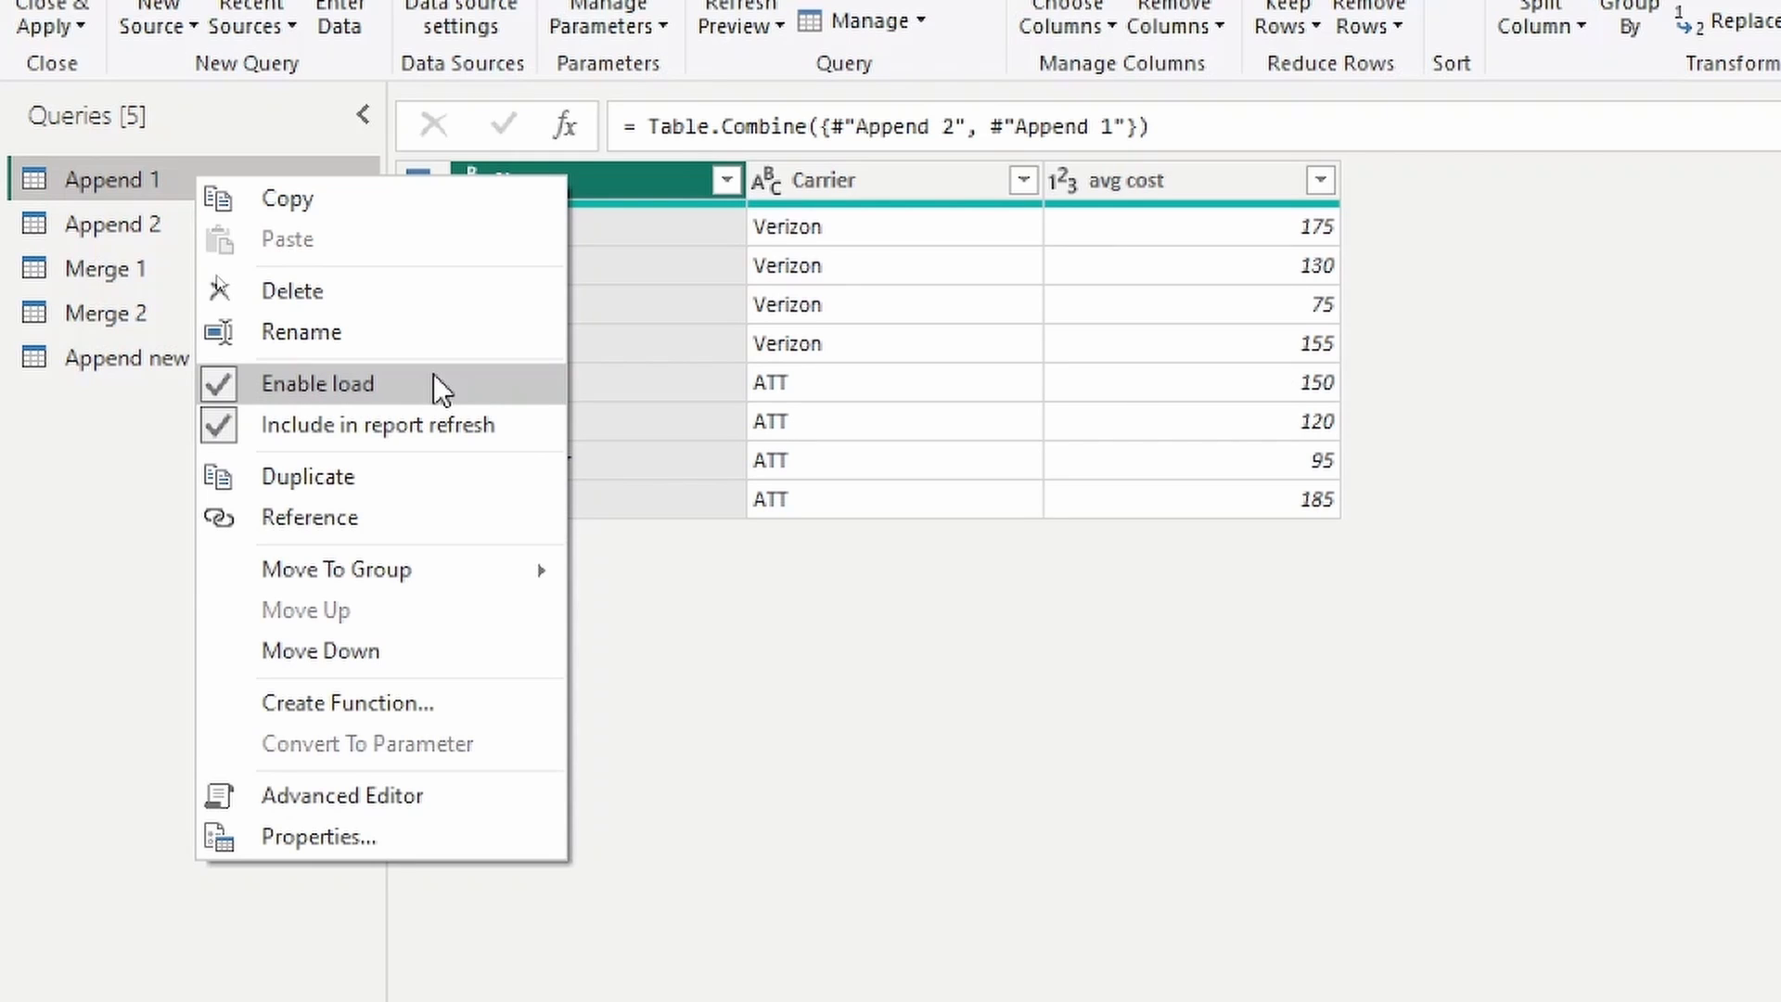
left_click(287, 382)
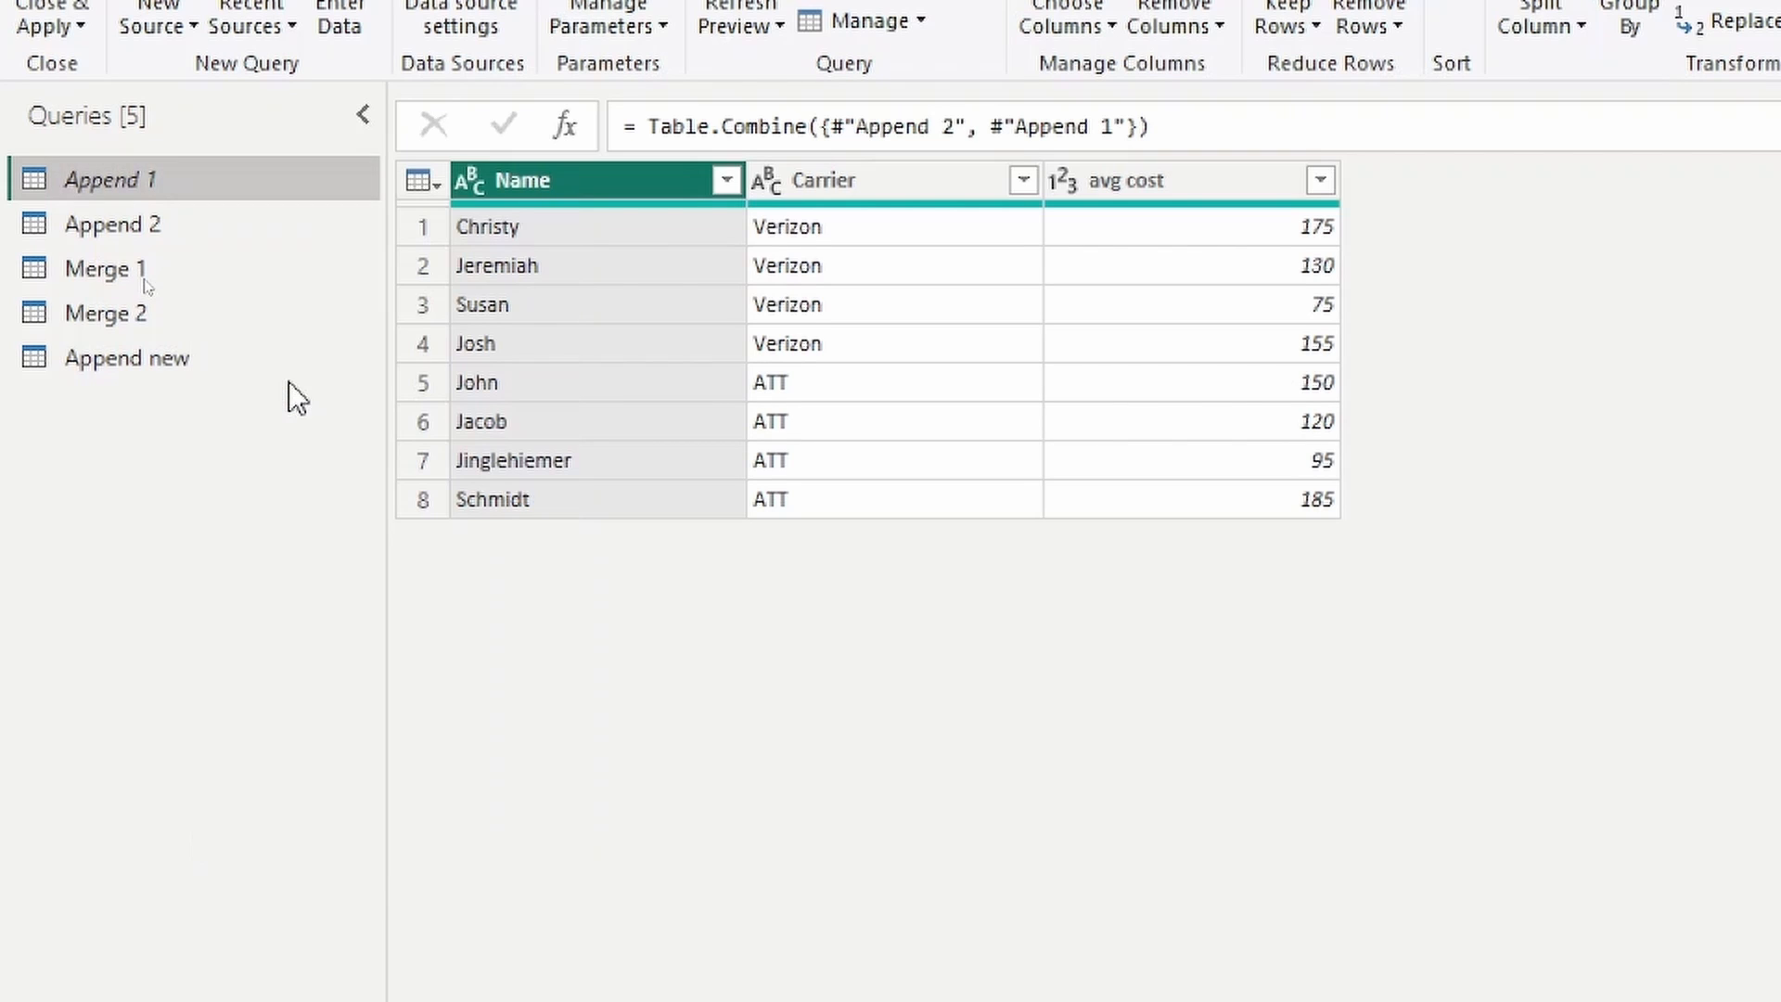
right_click(173, 225)
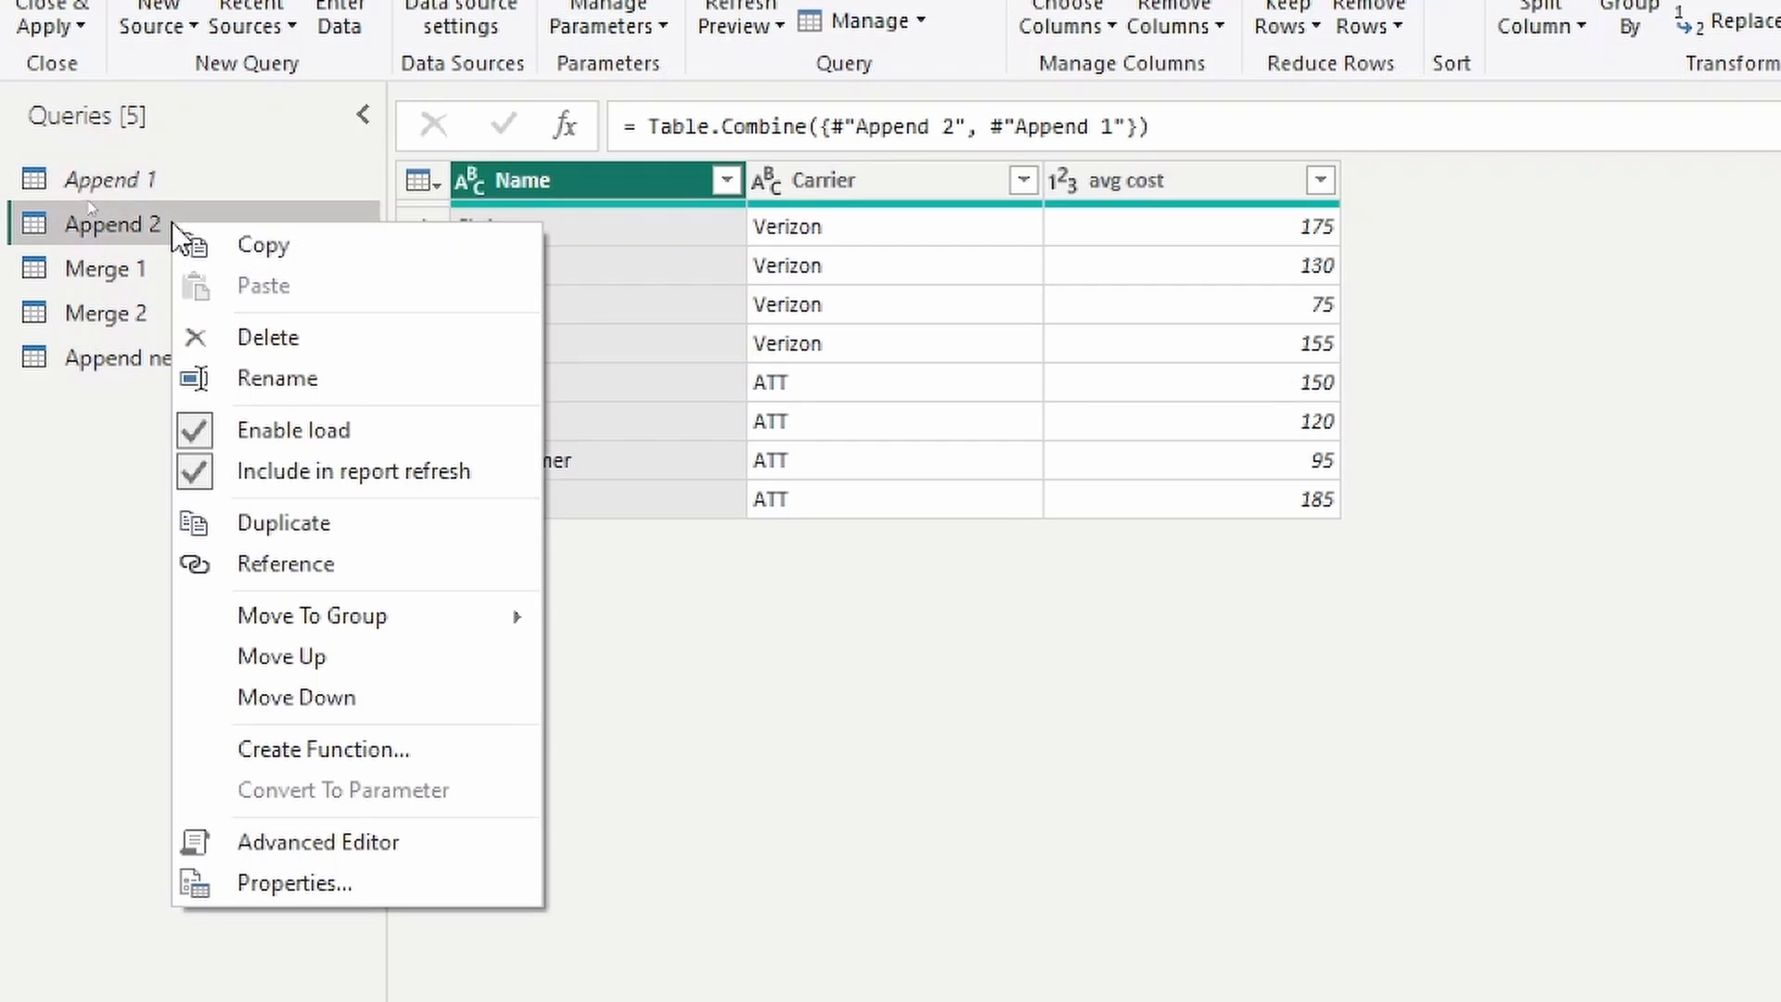
left_click(360, 436)
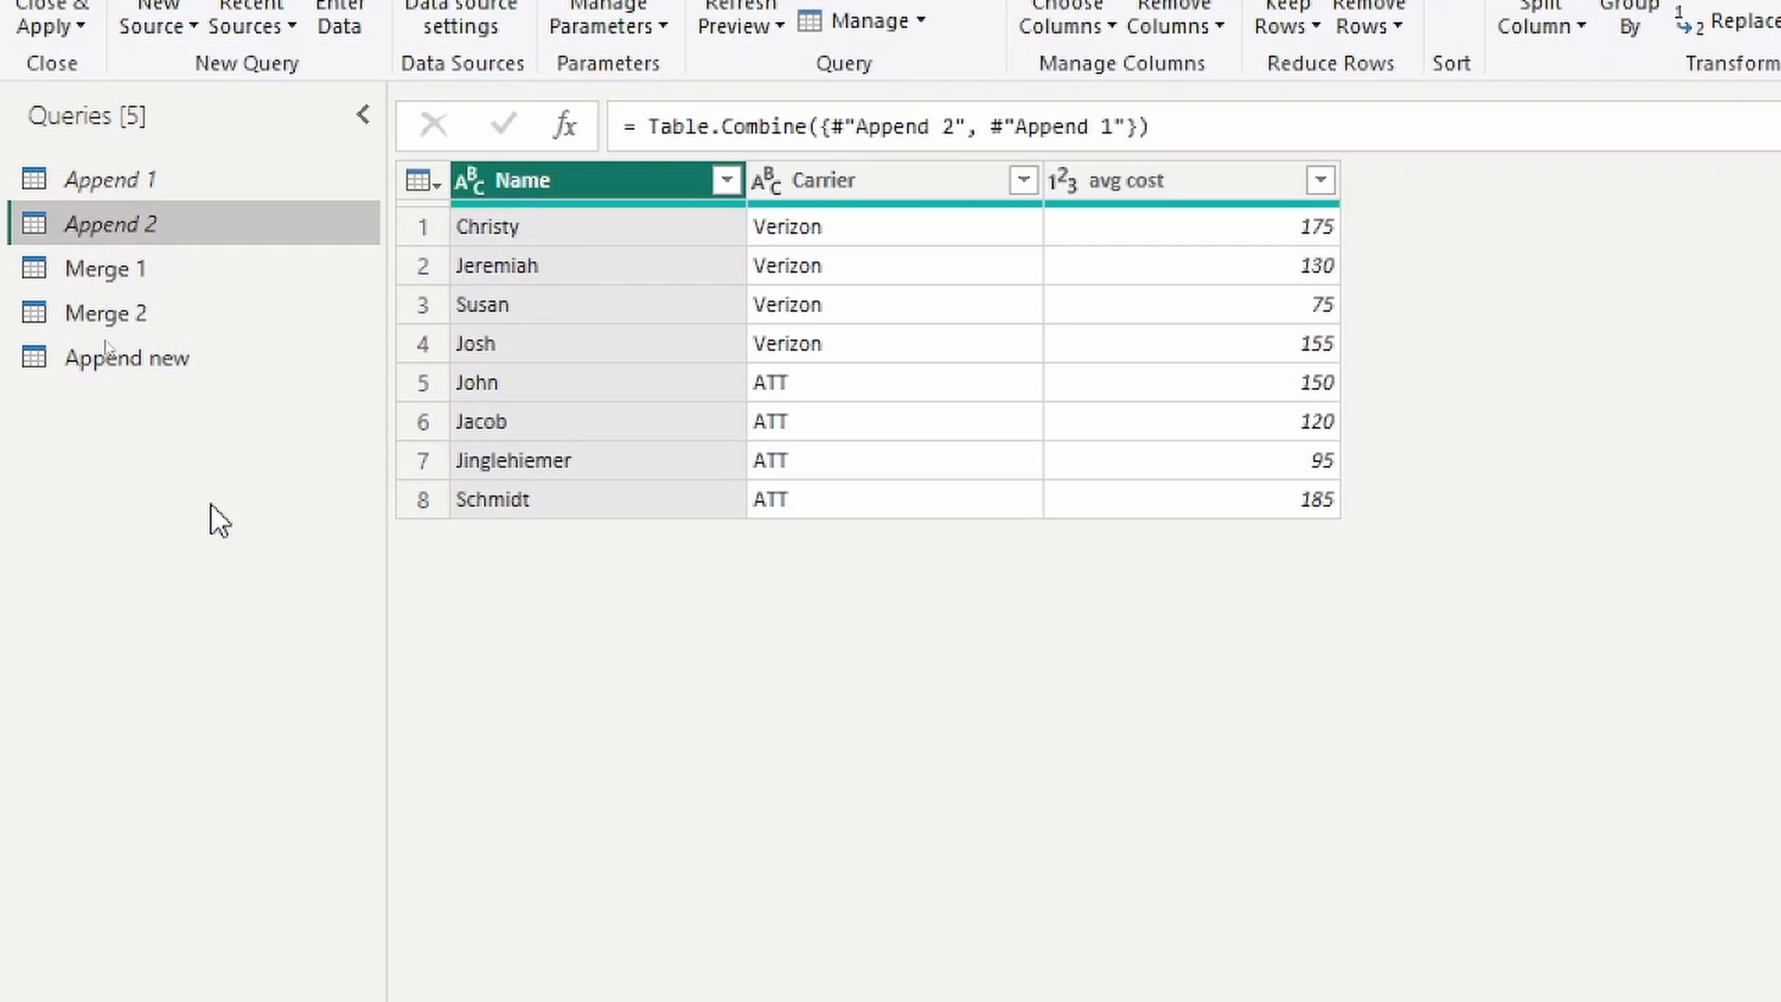
Review the Append new query, and compare the columns of the Merge 1 and Merge 2 queries.
left_click(181, 371)
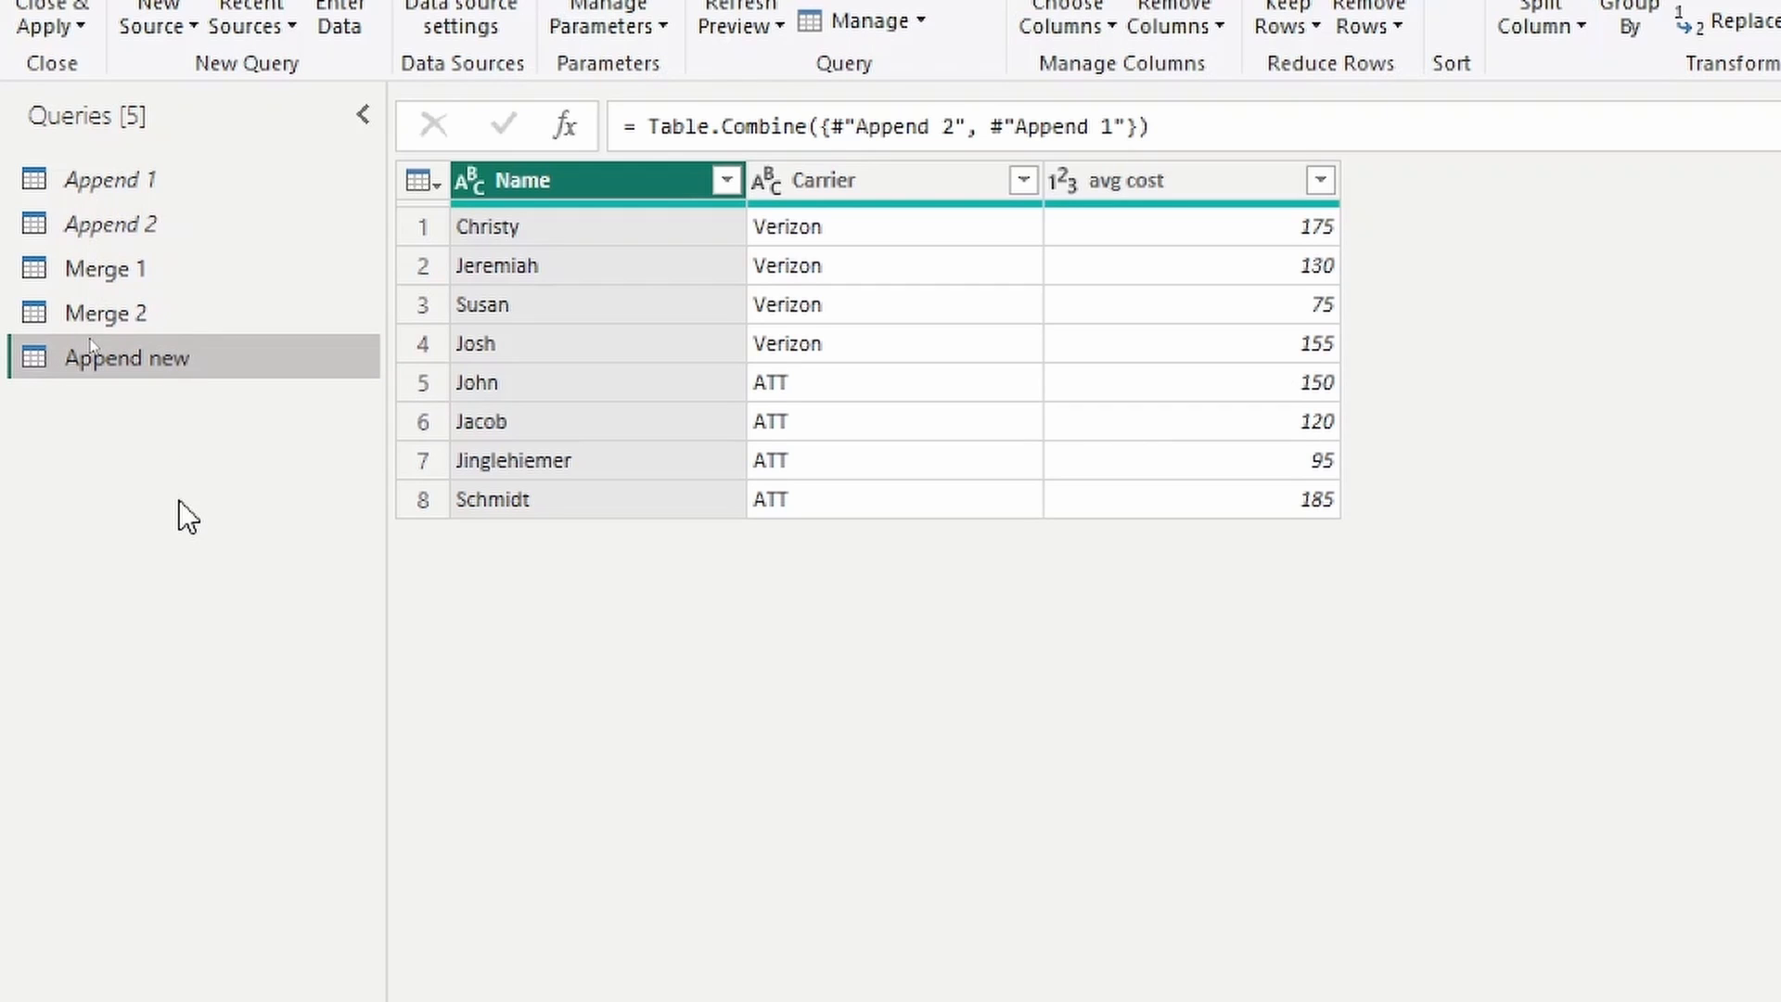
left_click(171, 270)
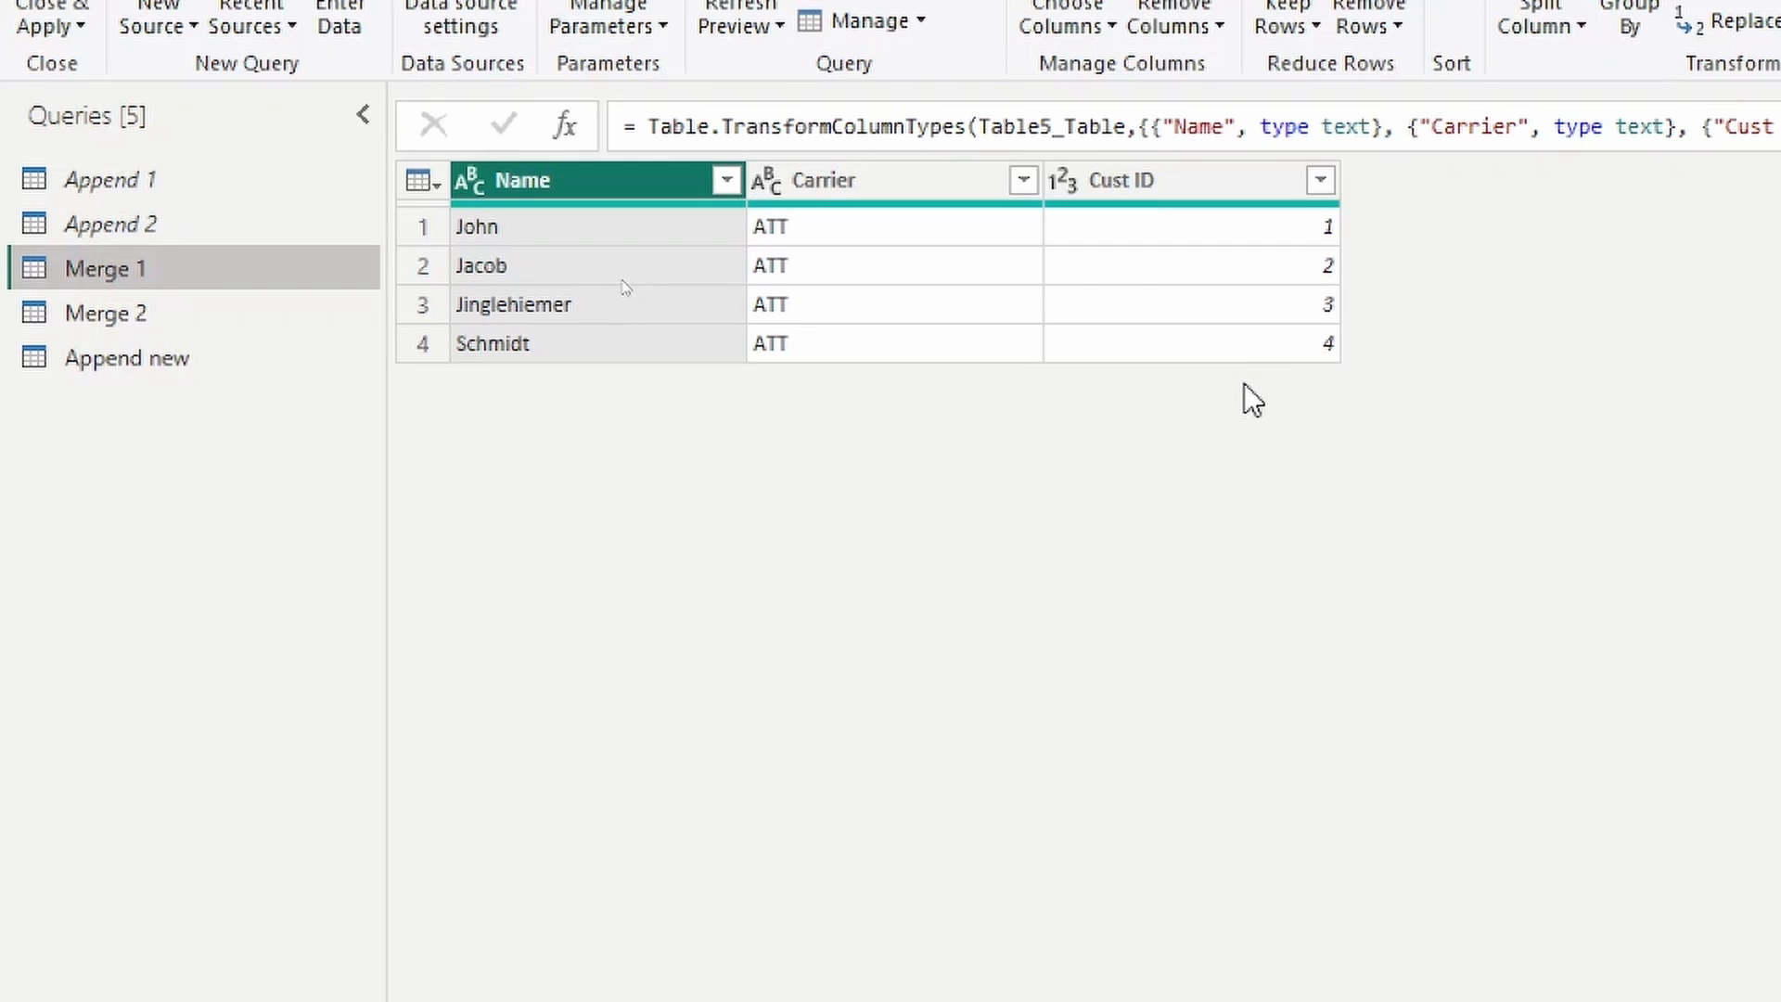
left_click(171, 313)
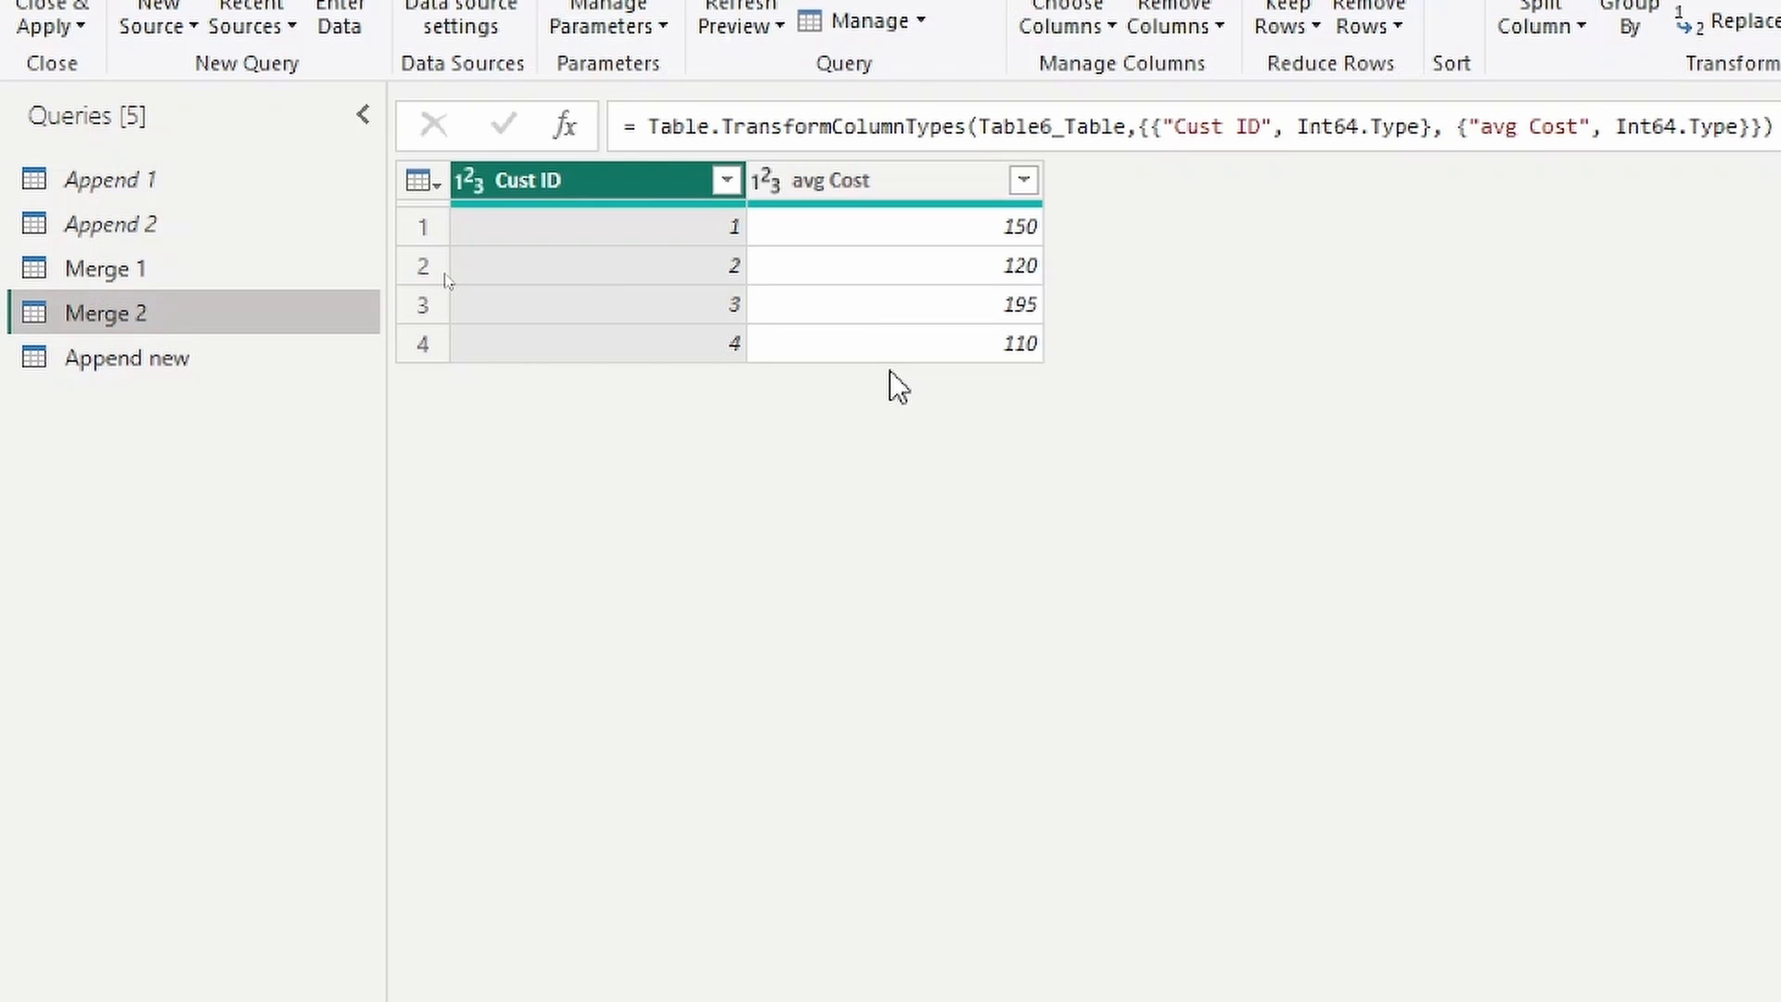
Set up a merge as a new query with Merge 1 as the first table and Merge 2 as the second.
left_click(209, 282)
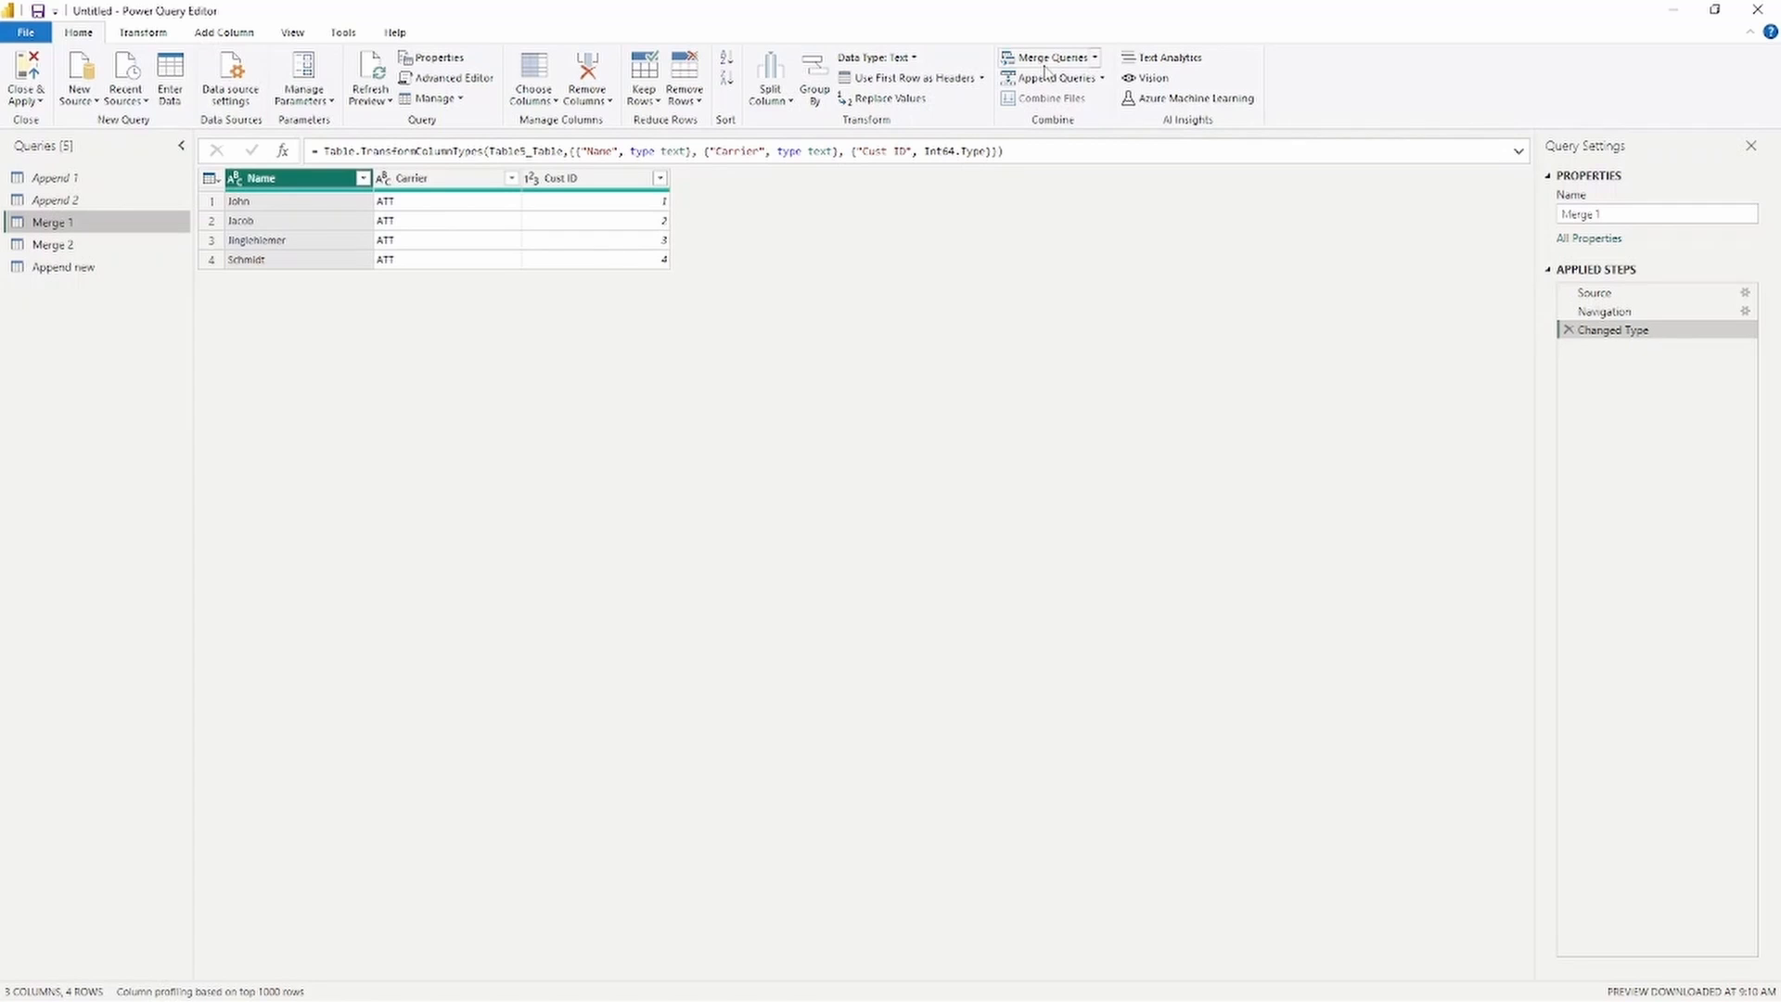
left_click(1095, 58)
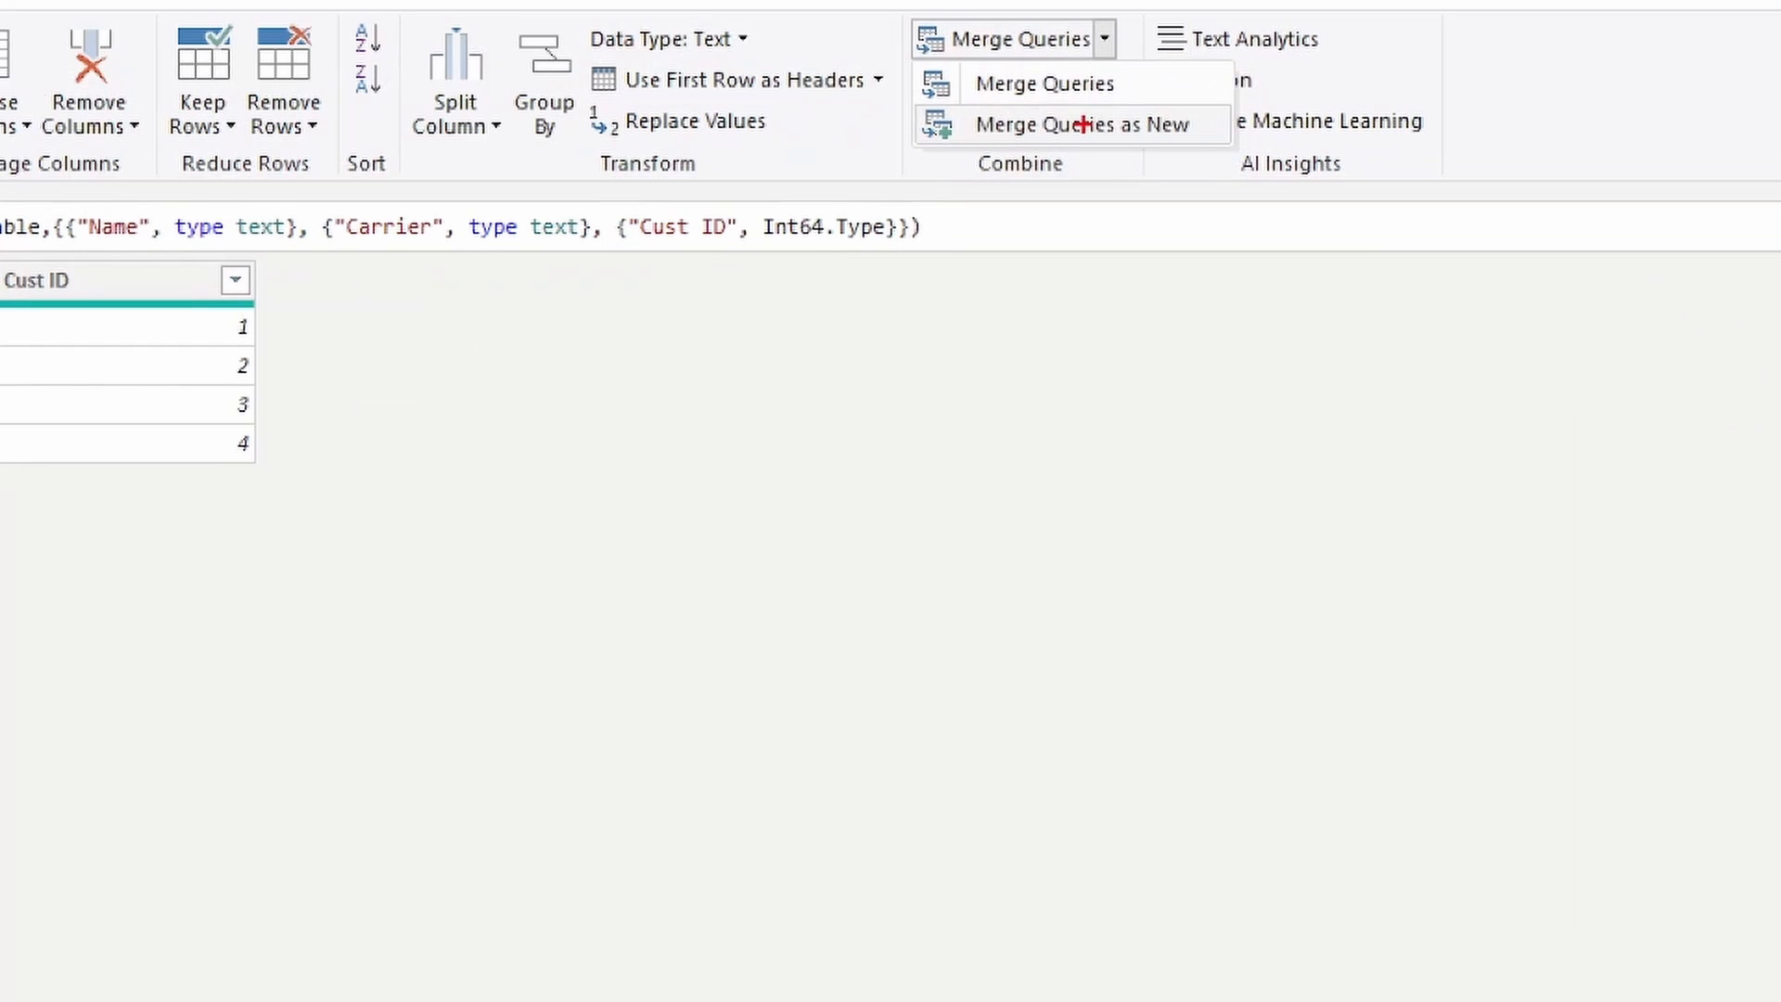
left_click_drag(918, 108, 1234, 146)
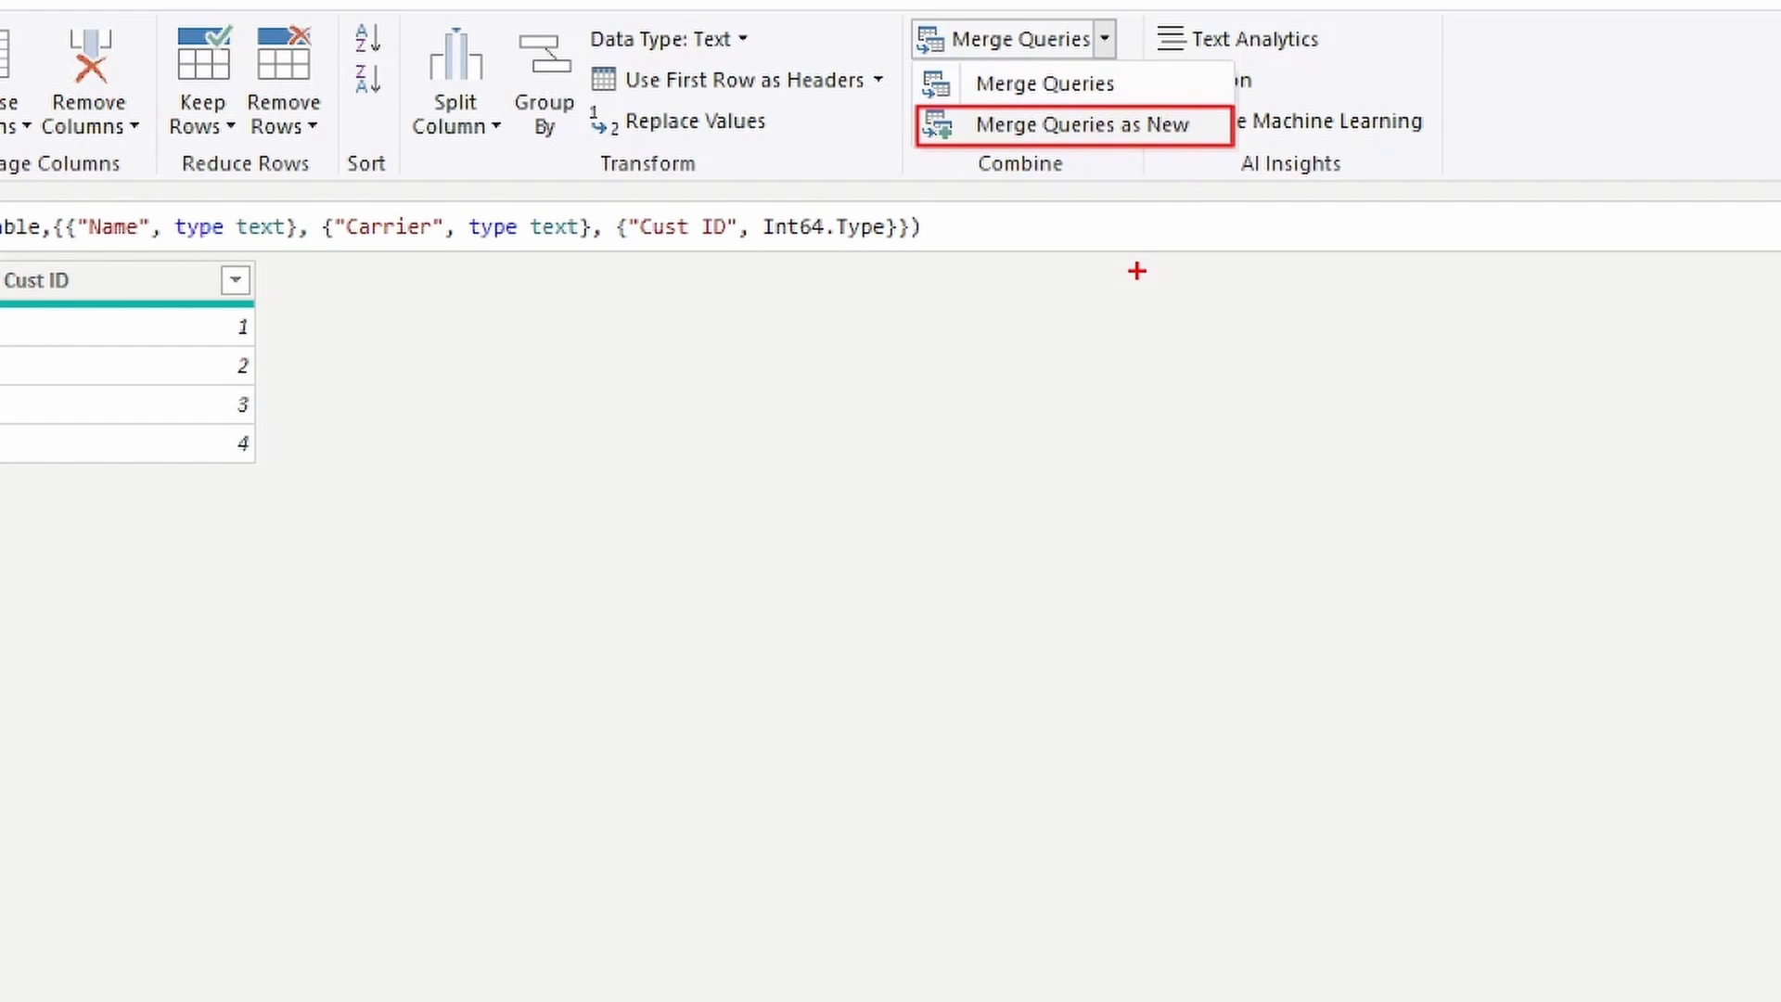
key("Escape")
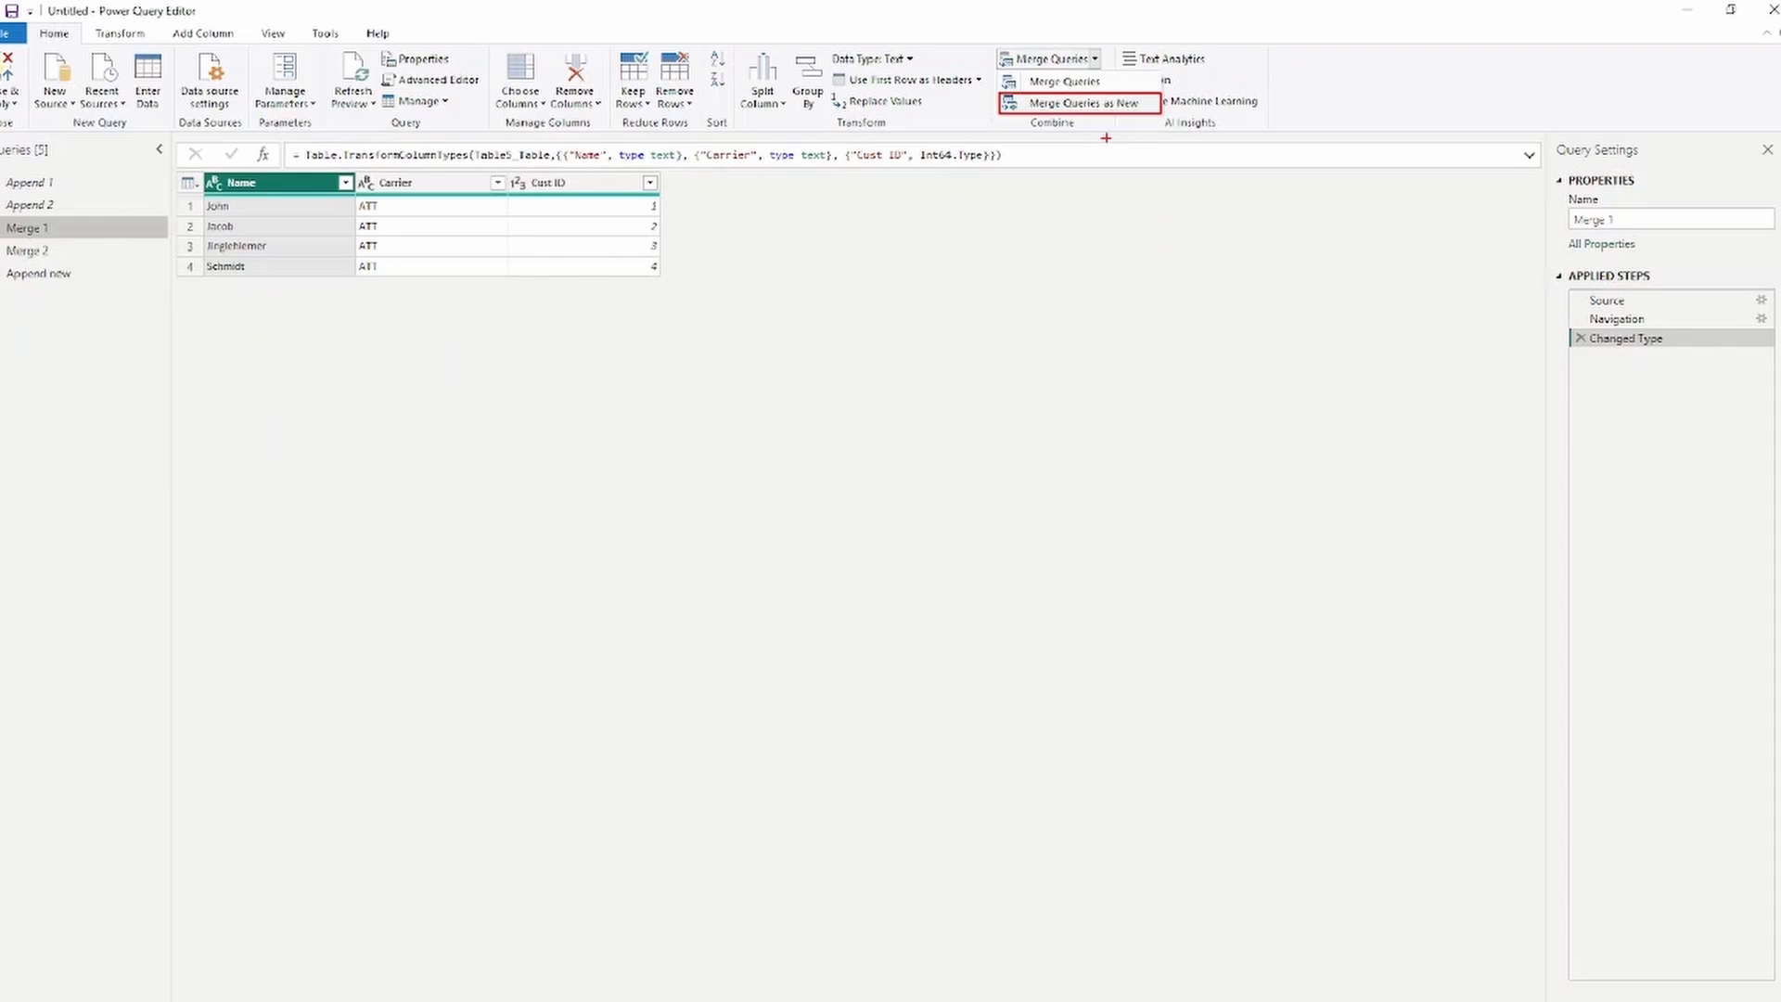
left_click(1097, 58)
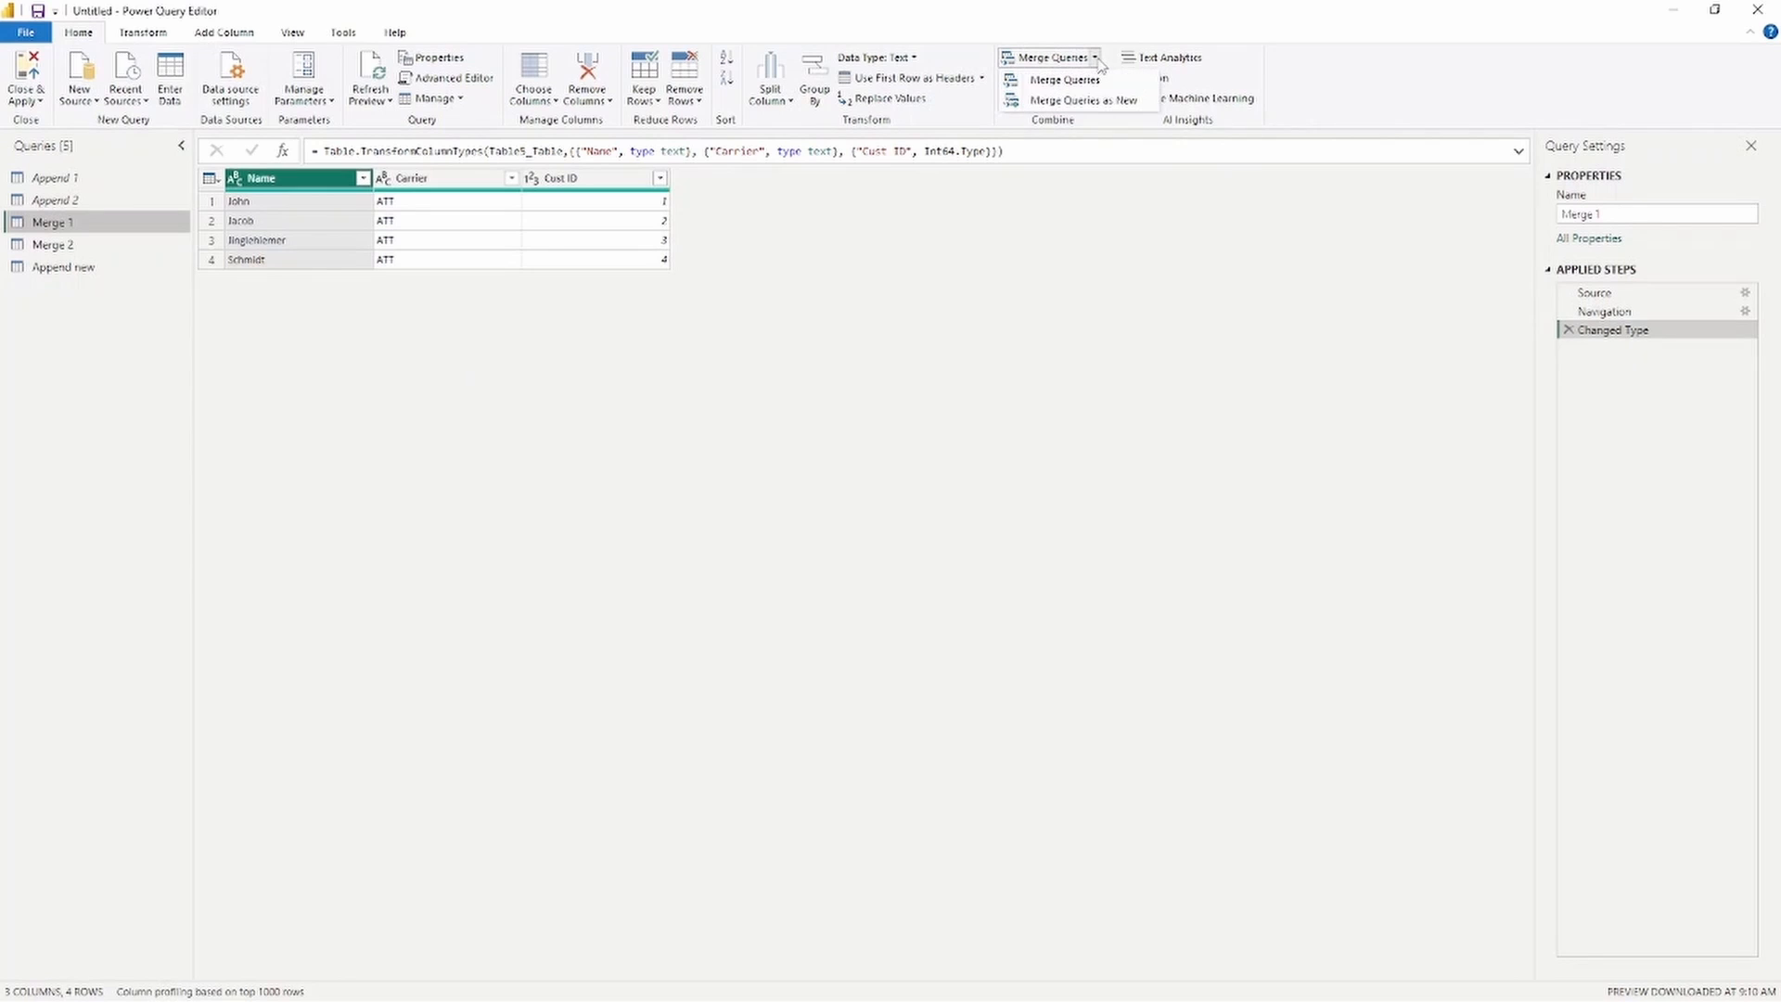
left_click(1100, 102)
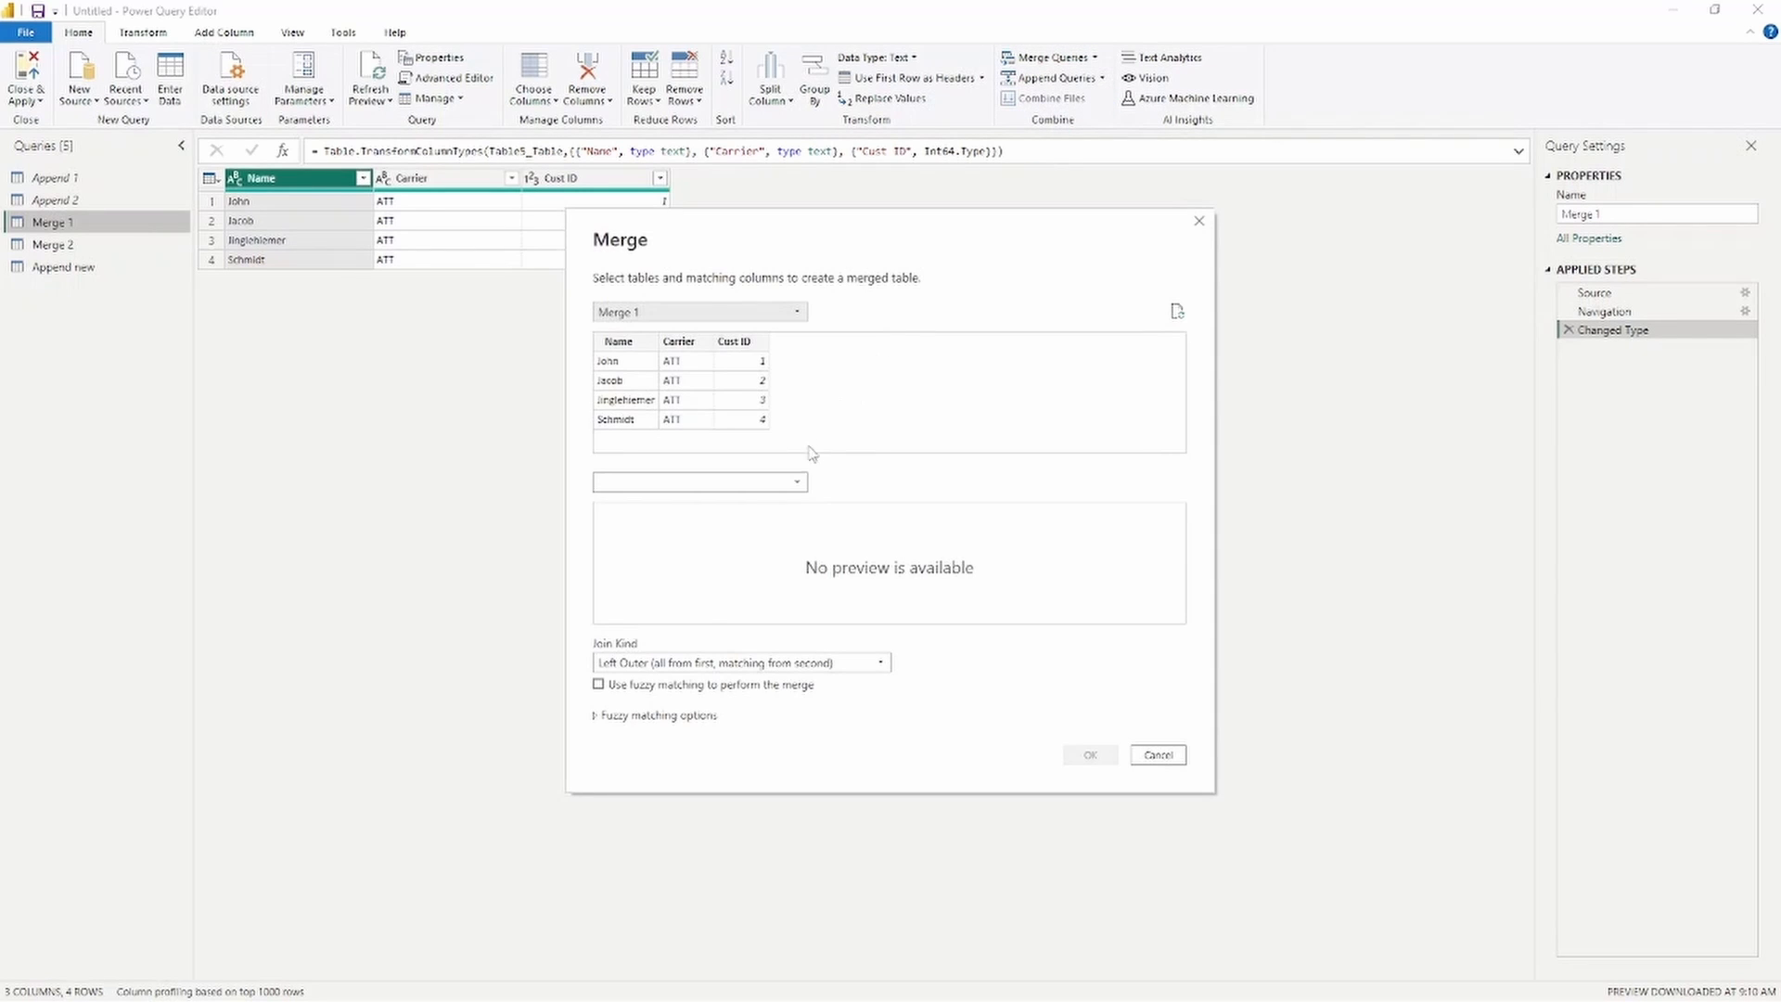
left_click(787, 484)
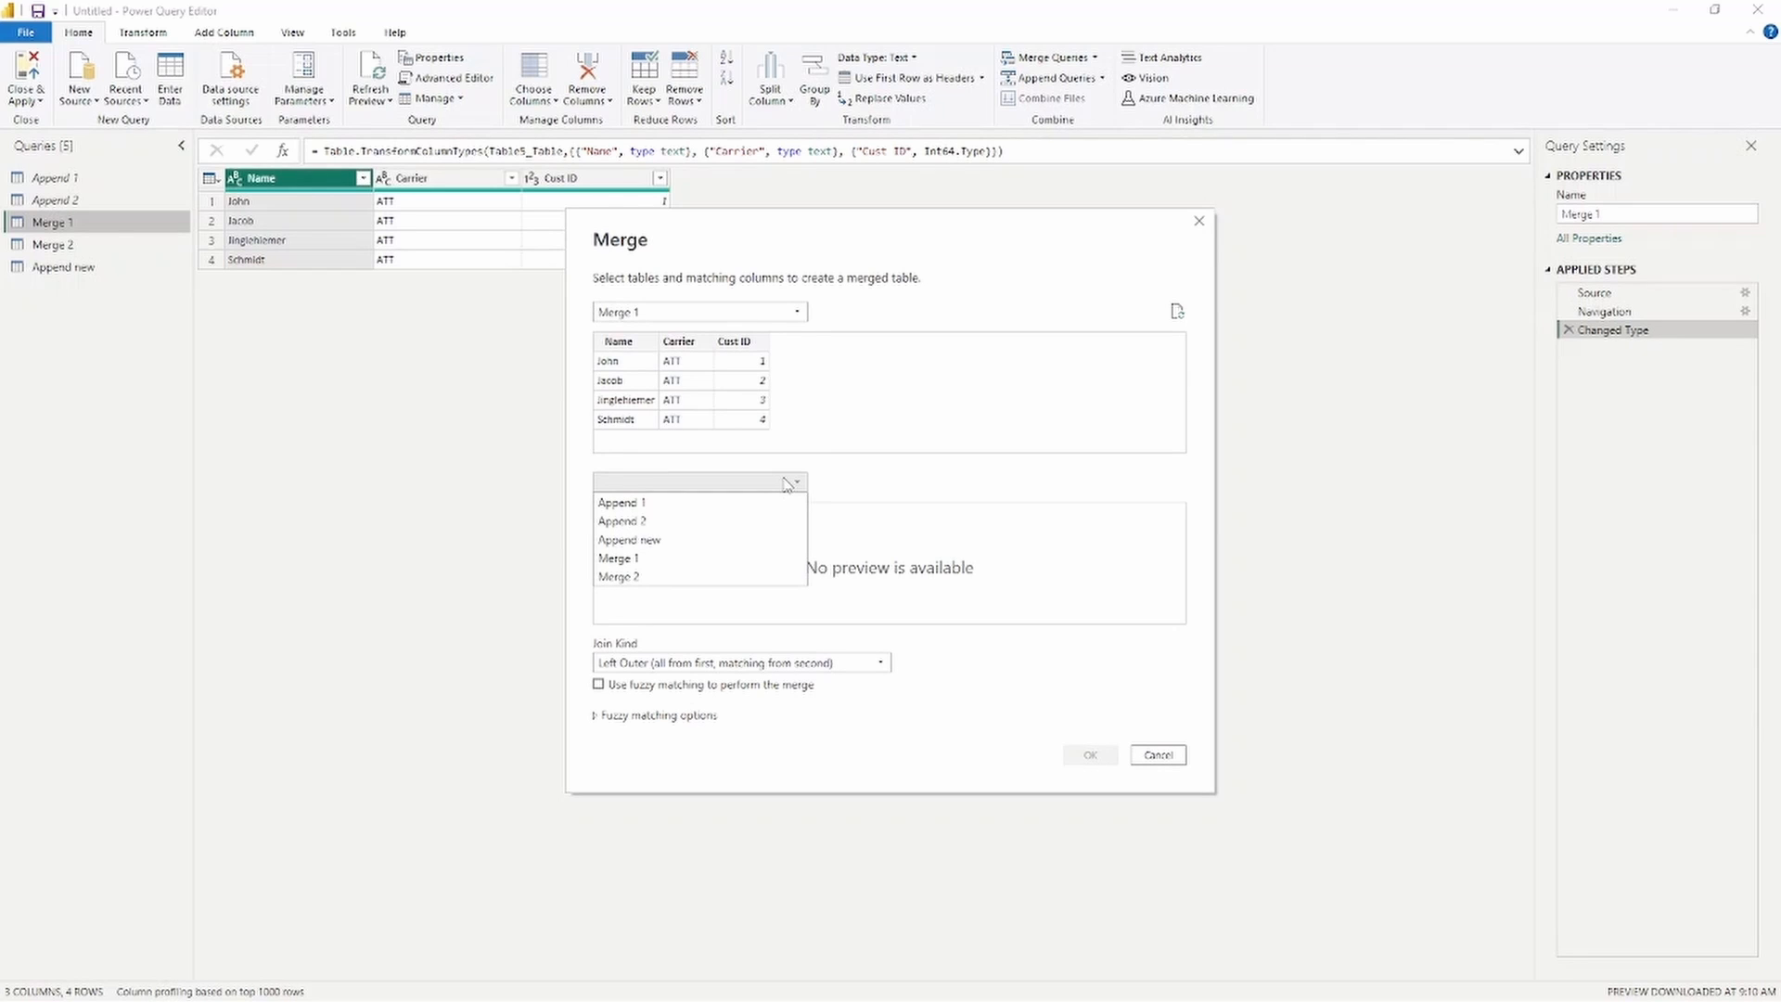
left_click(709, 579)
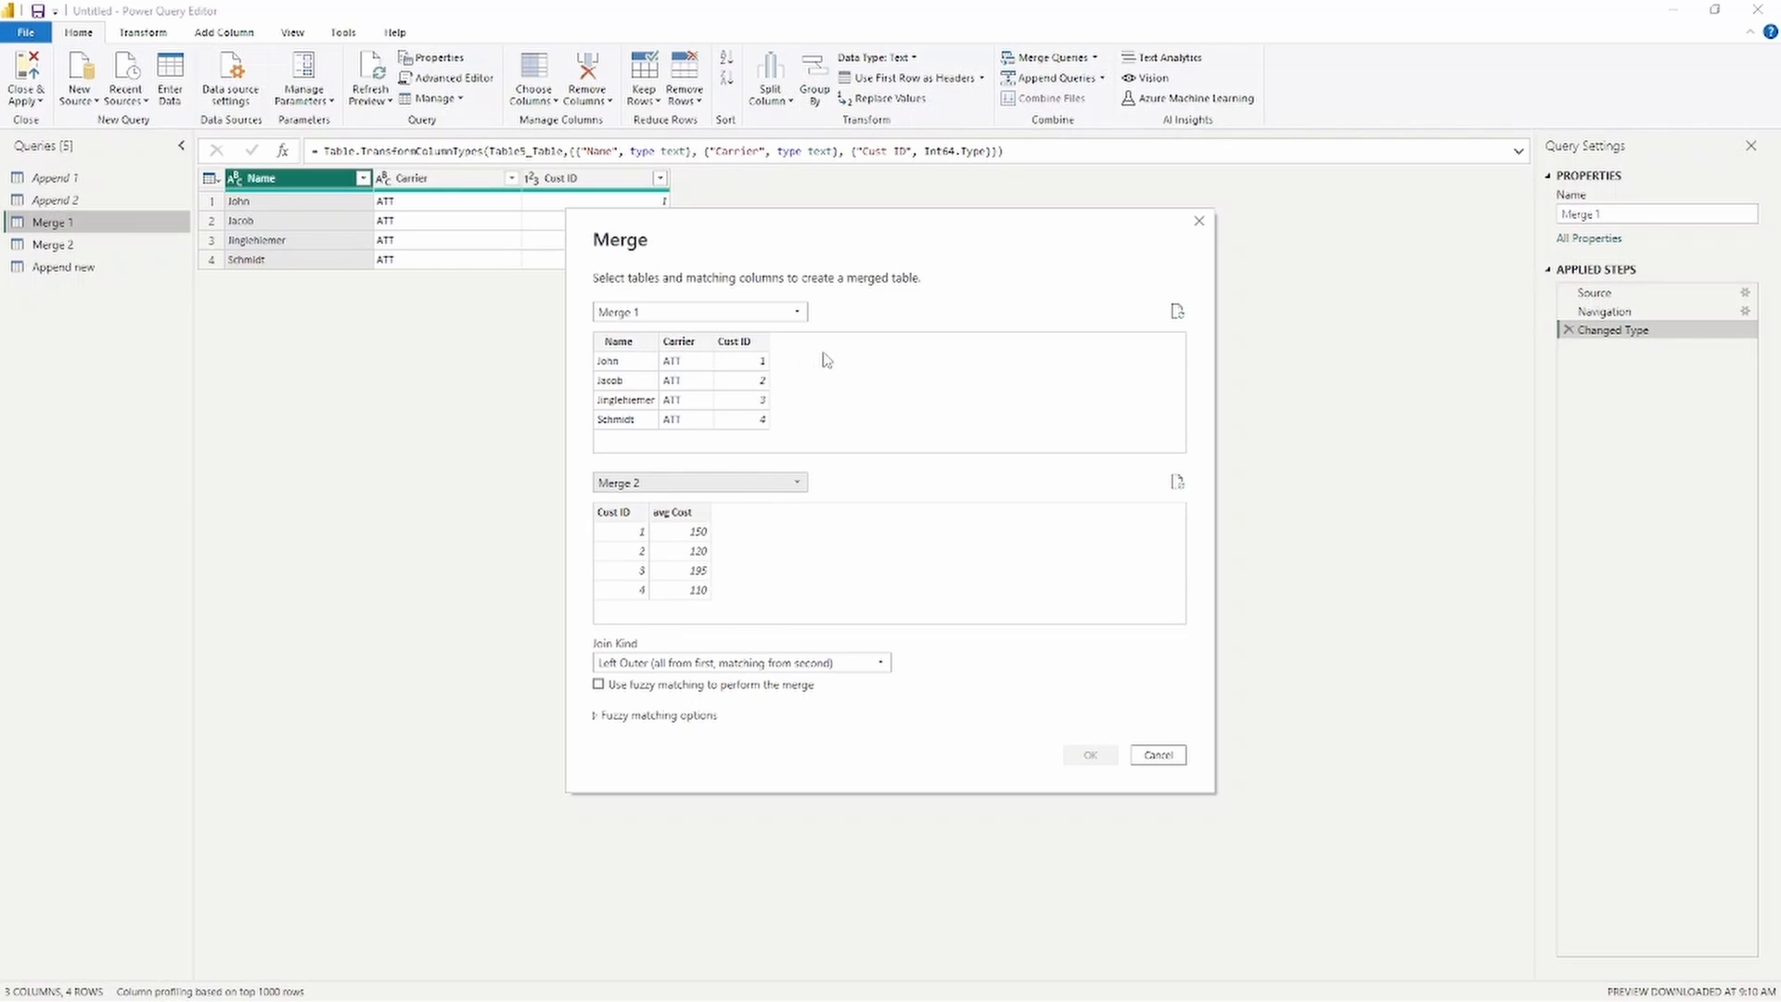
Match the two tables on their Cust ID columns and create the merged query with a Left Outer join.
left_click(752, 351)
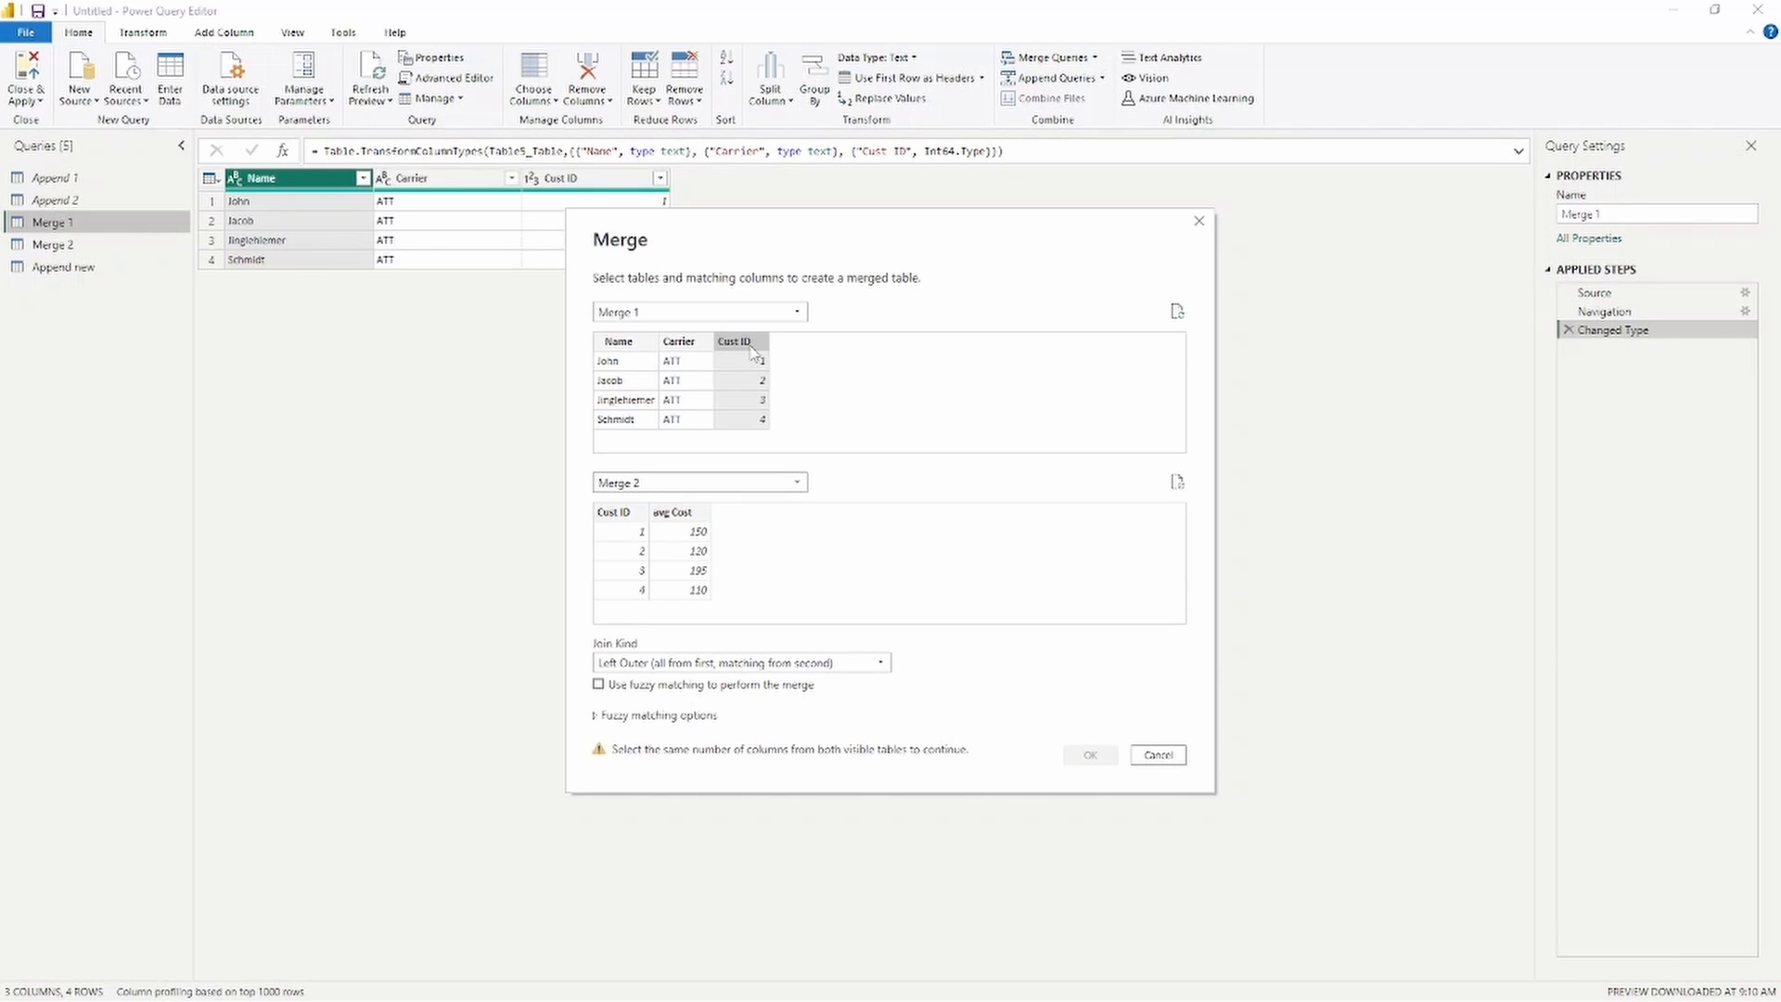
left_click(627, 516)
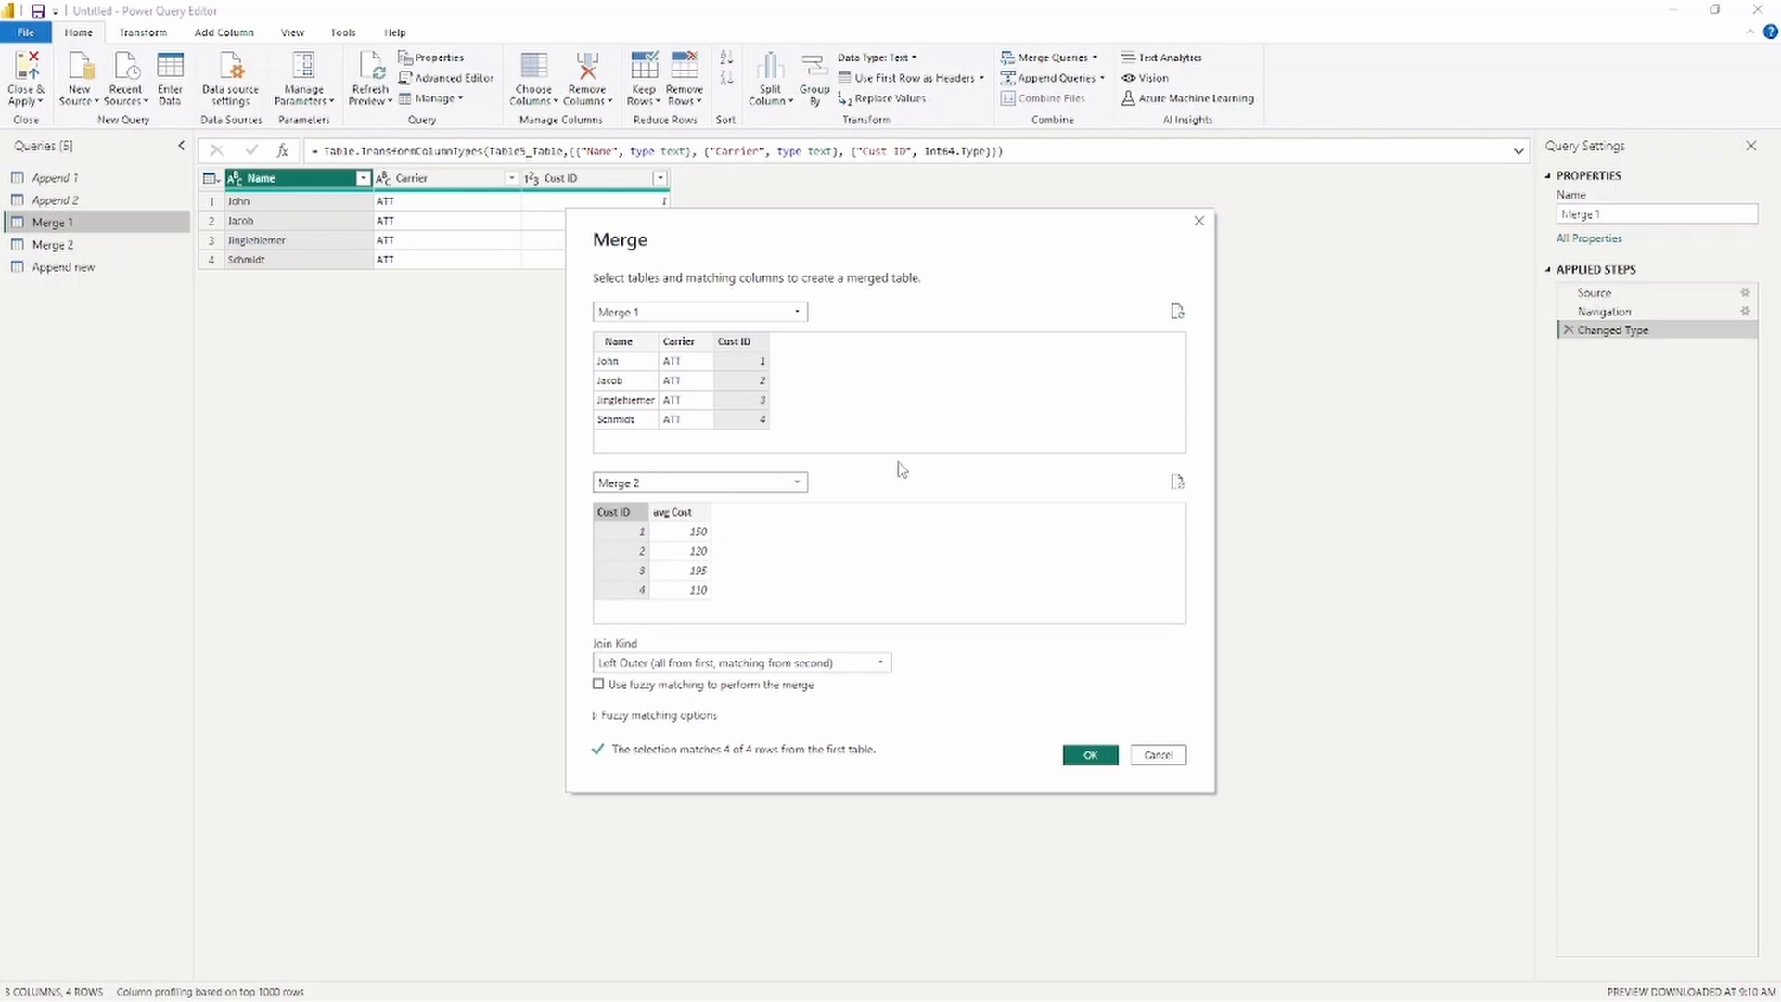
left_click(1093, 757)
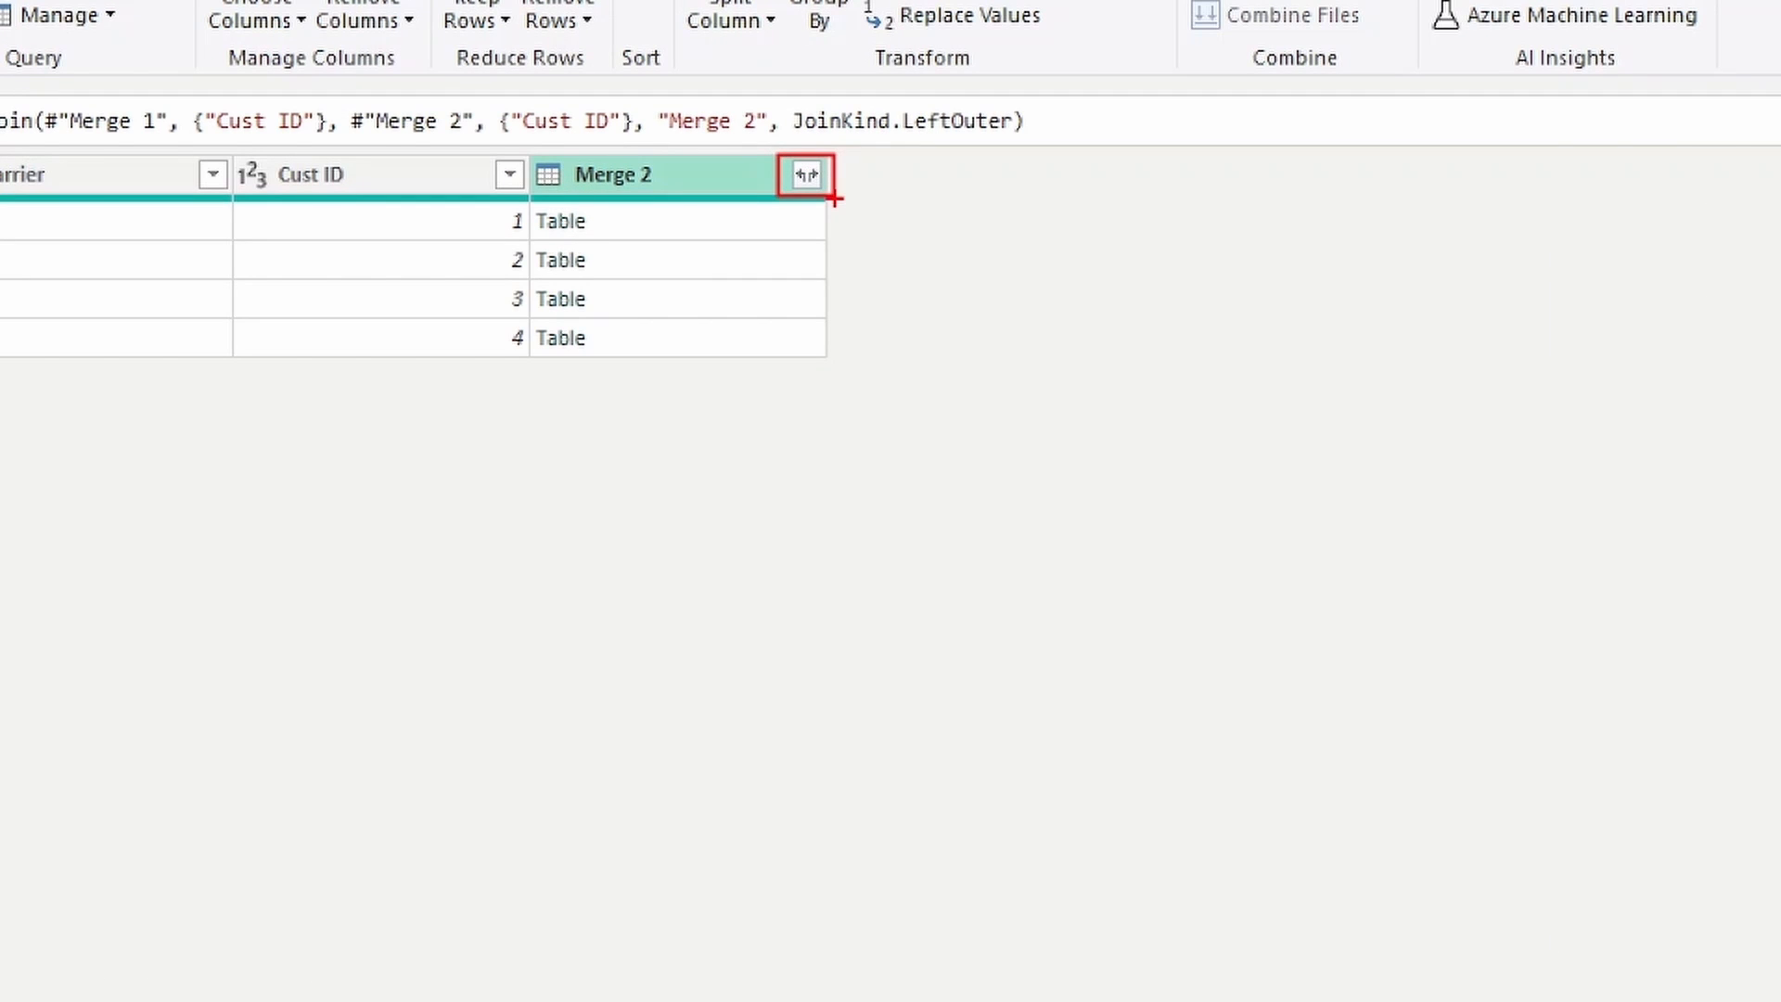
Expand the Merge 2 column to include only avg Cost, without using the original column name as prefix.
left_click(806, 175)
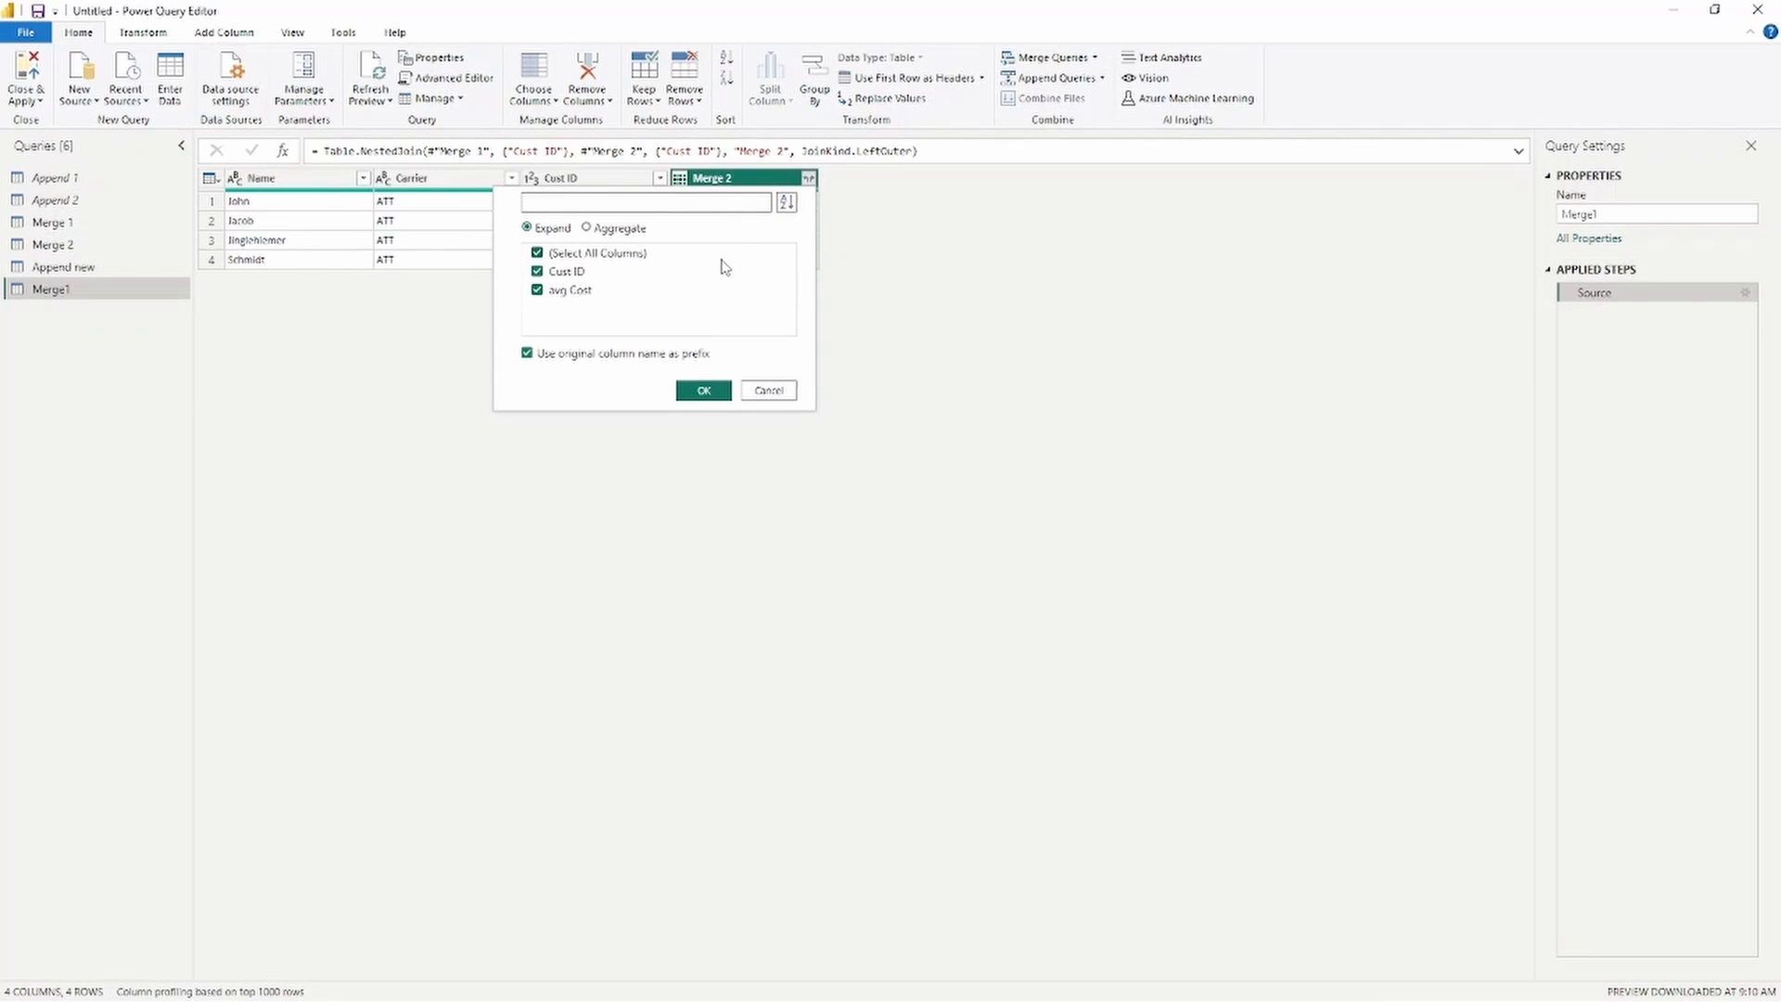
left_click(540, 274)
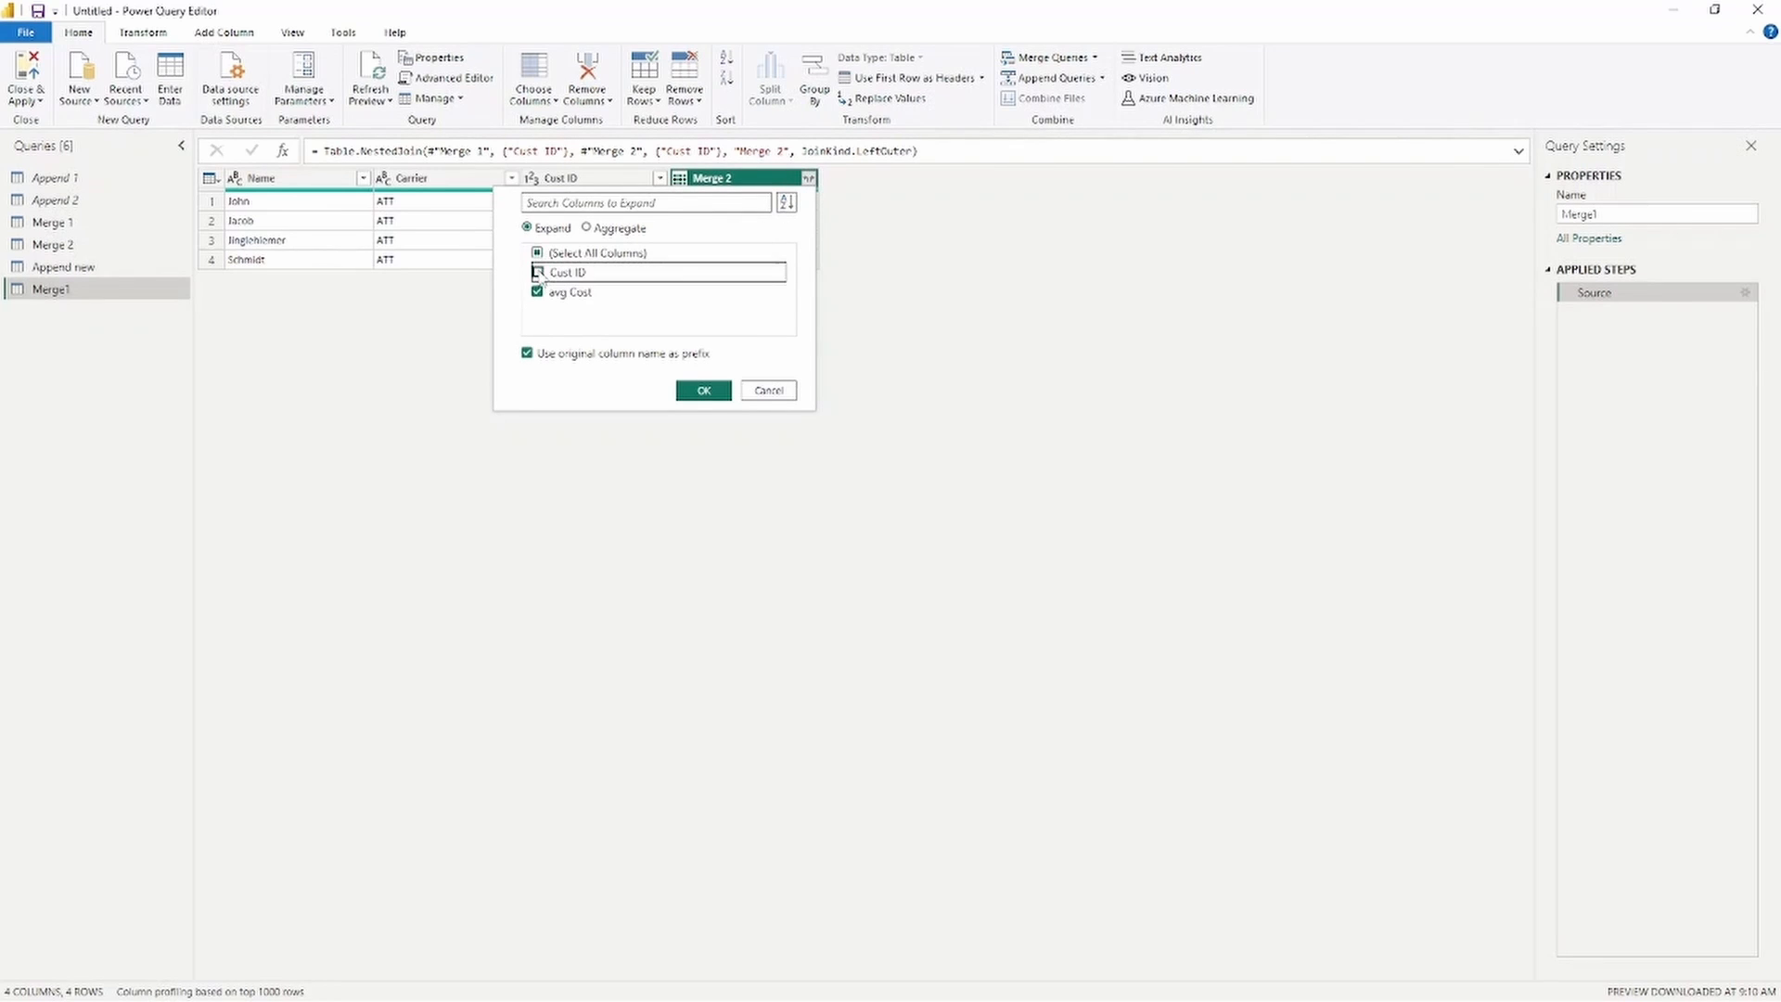
left_click(528, 354)
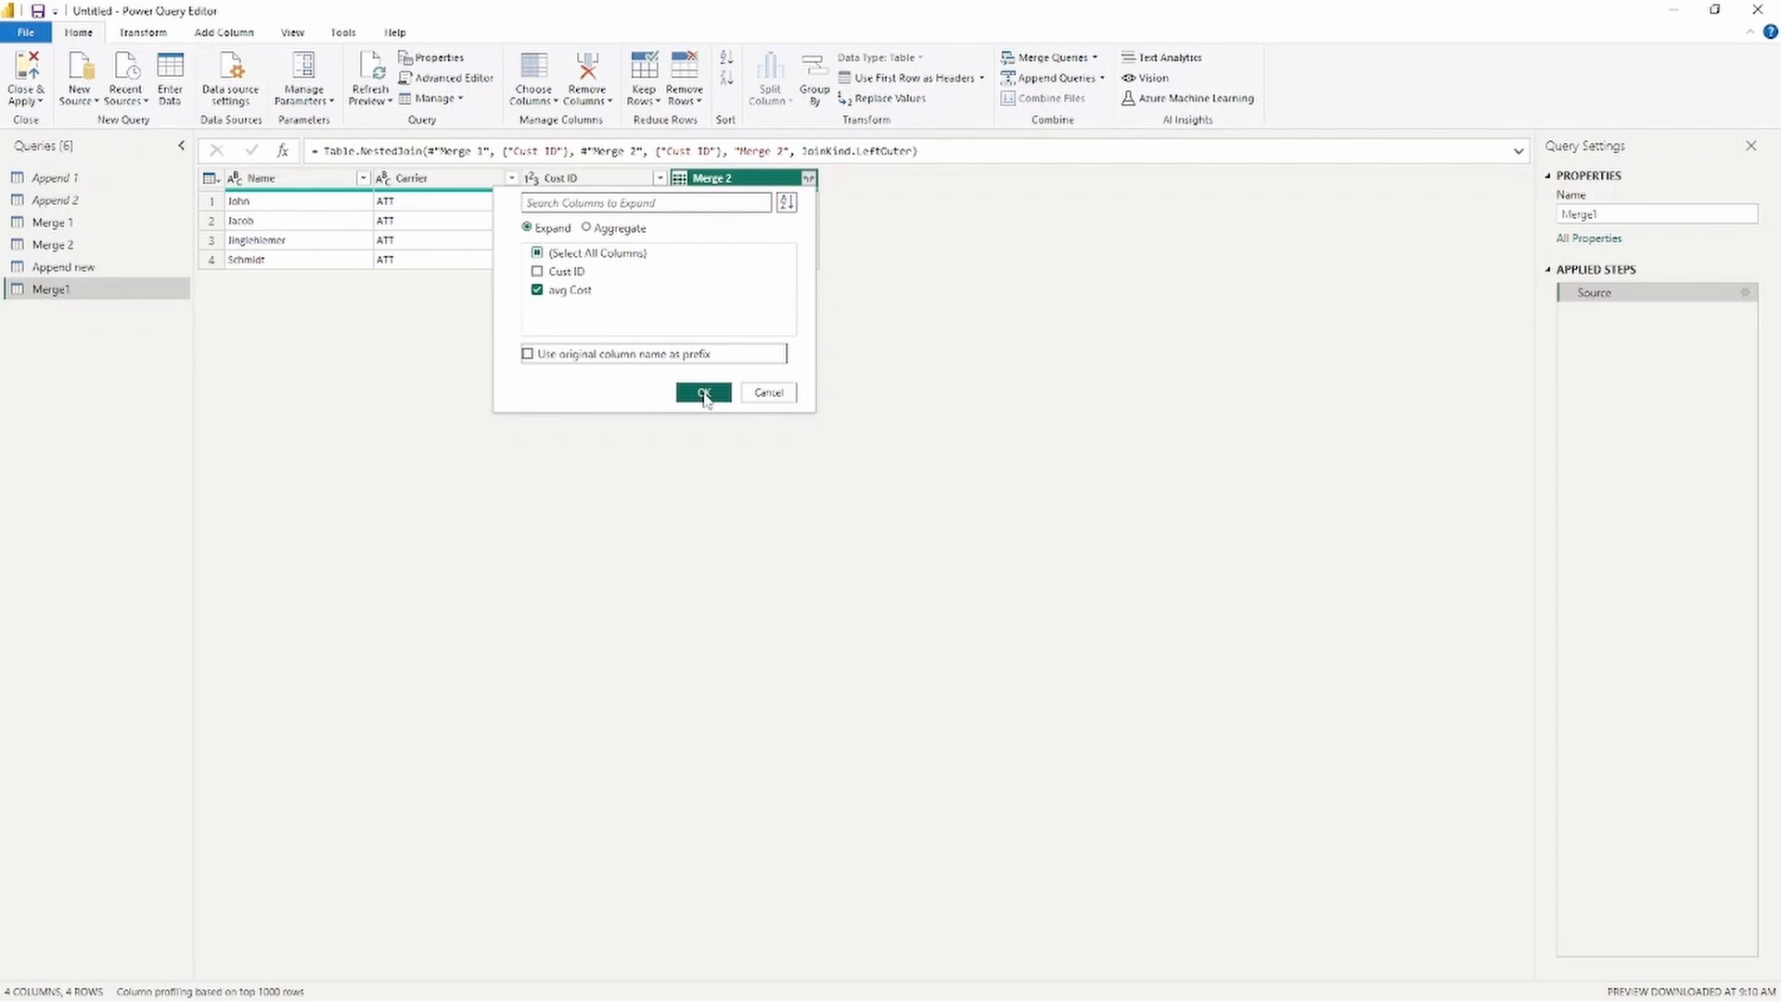
left_click(705, 394)
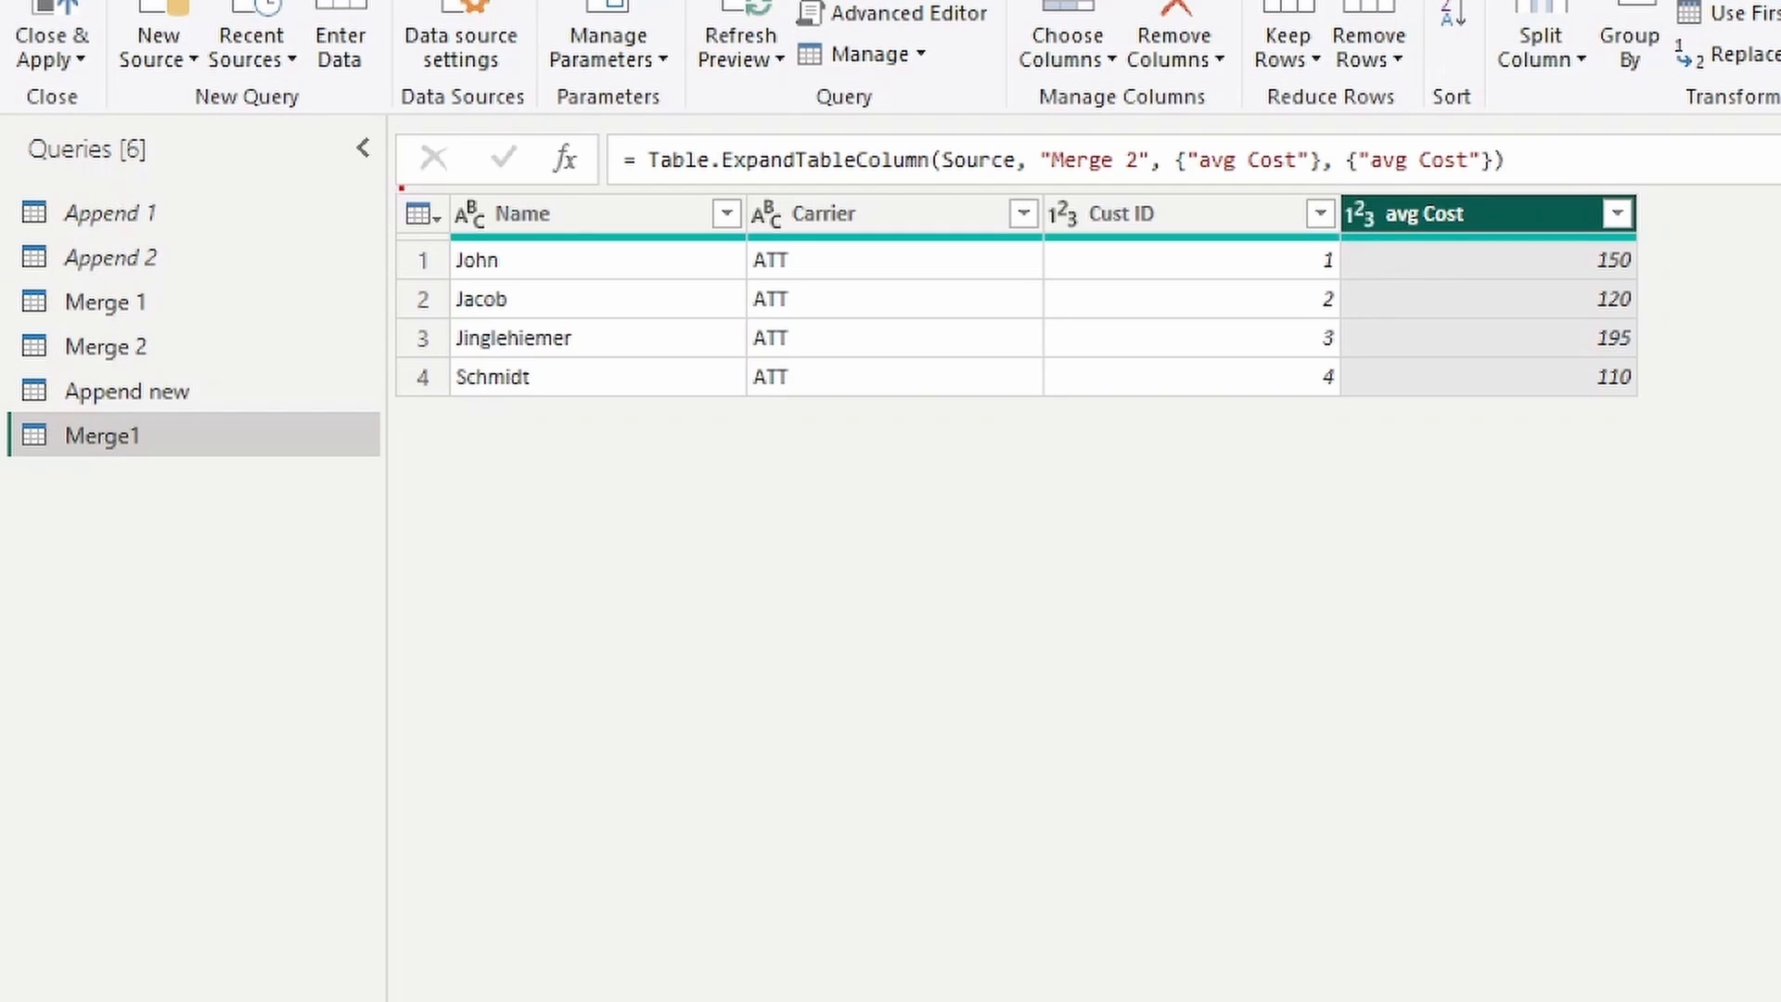
mouse_move(402, 186)
left_mouse_down()
mouse_move(1292, 377)
mouse_move(1673, 416)
left_mouse_up()
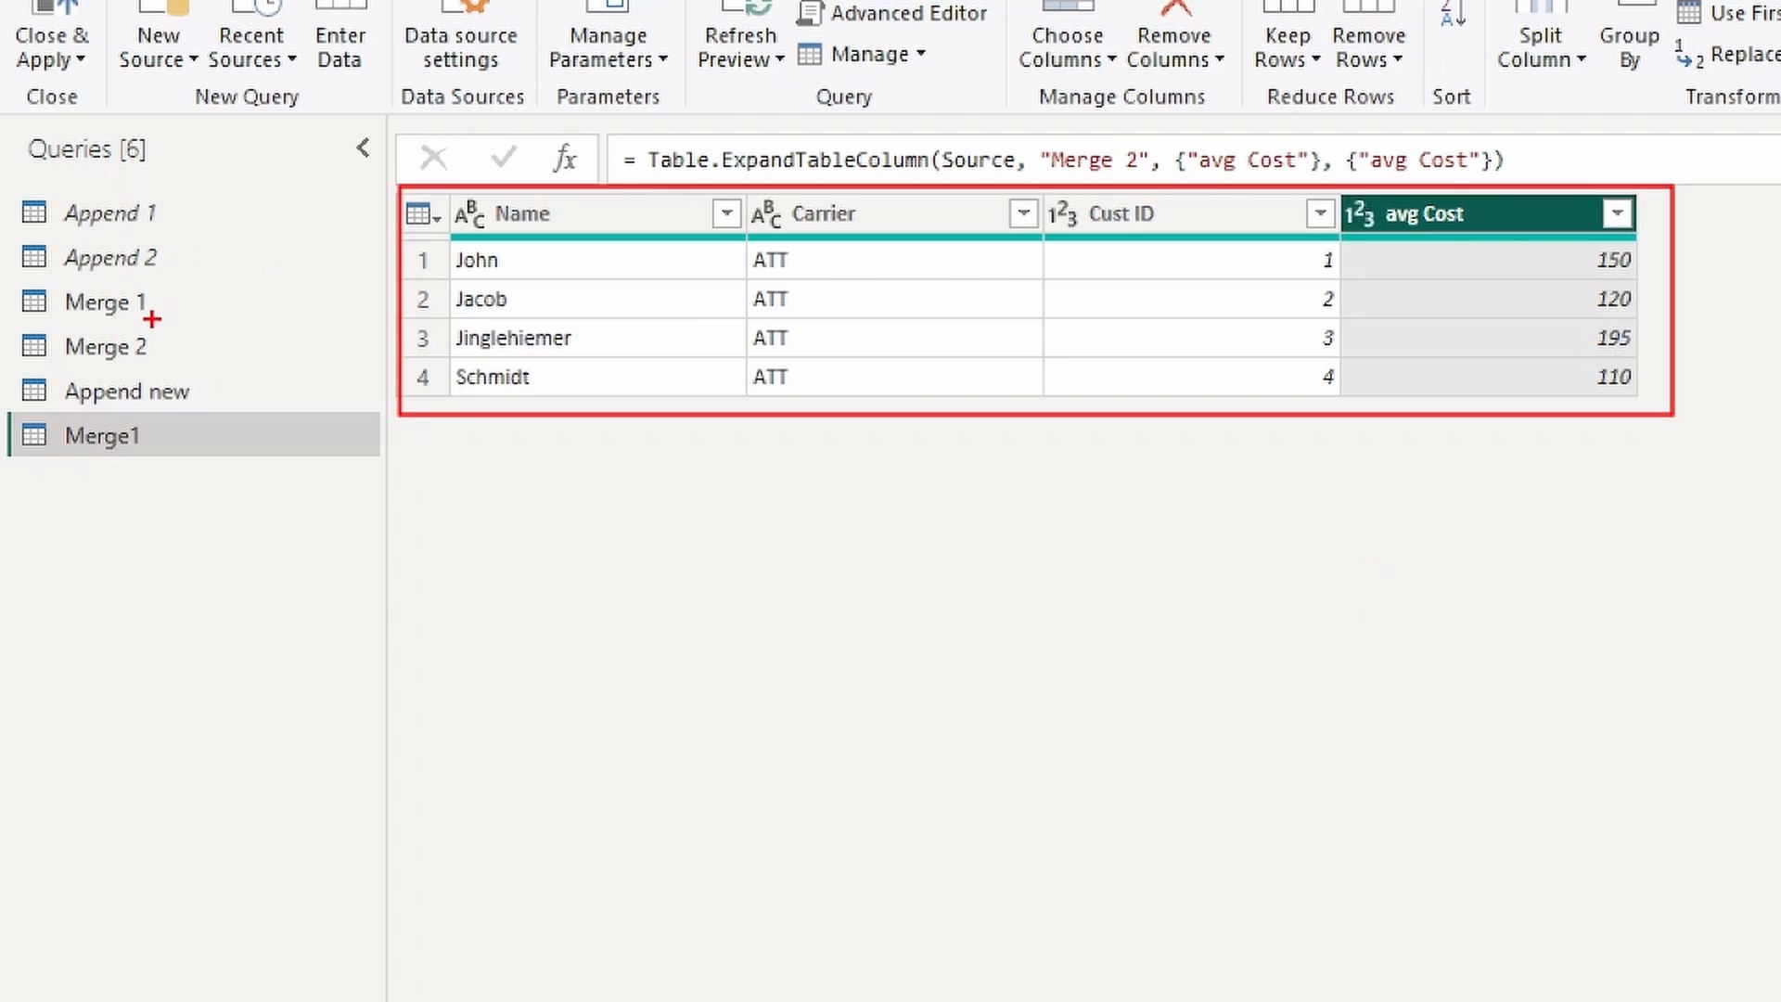
left_click_drag(162, 295, 286, 268)
left_click_drag(161, 346, 267, 336)
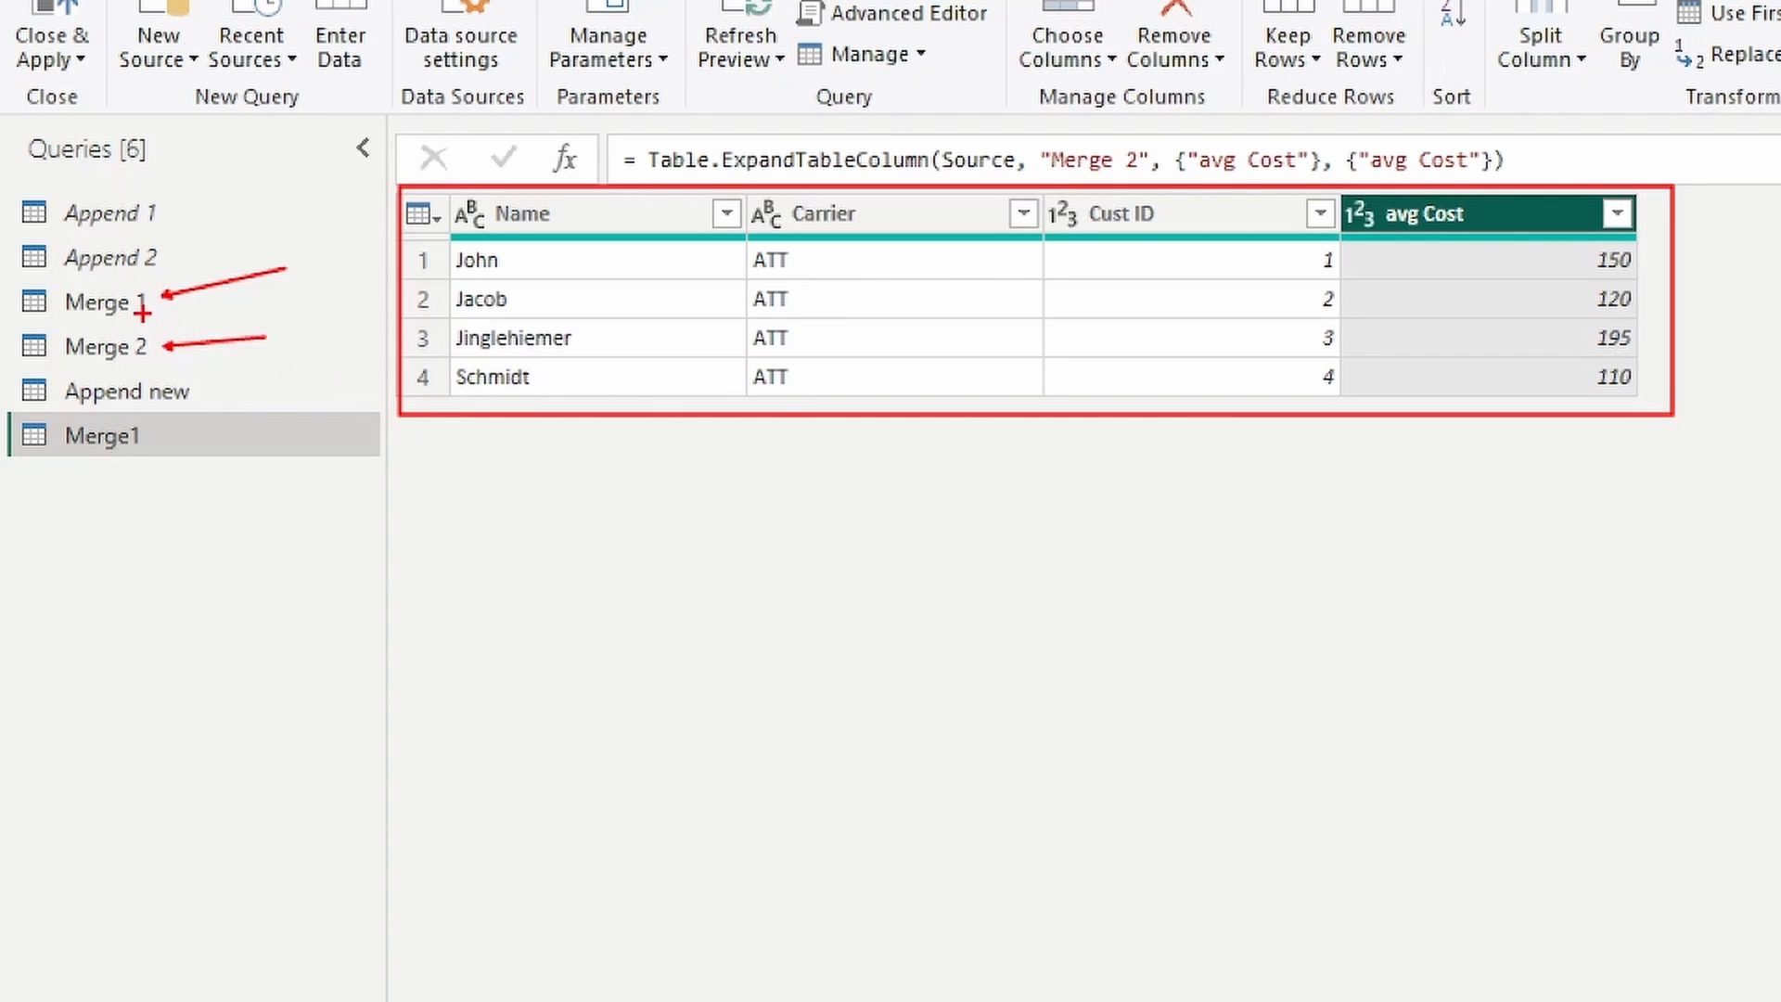
Disable loading for the Merge 1 and Merge 2 source queries.
right_click(167, 308)
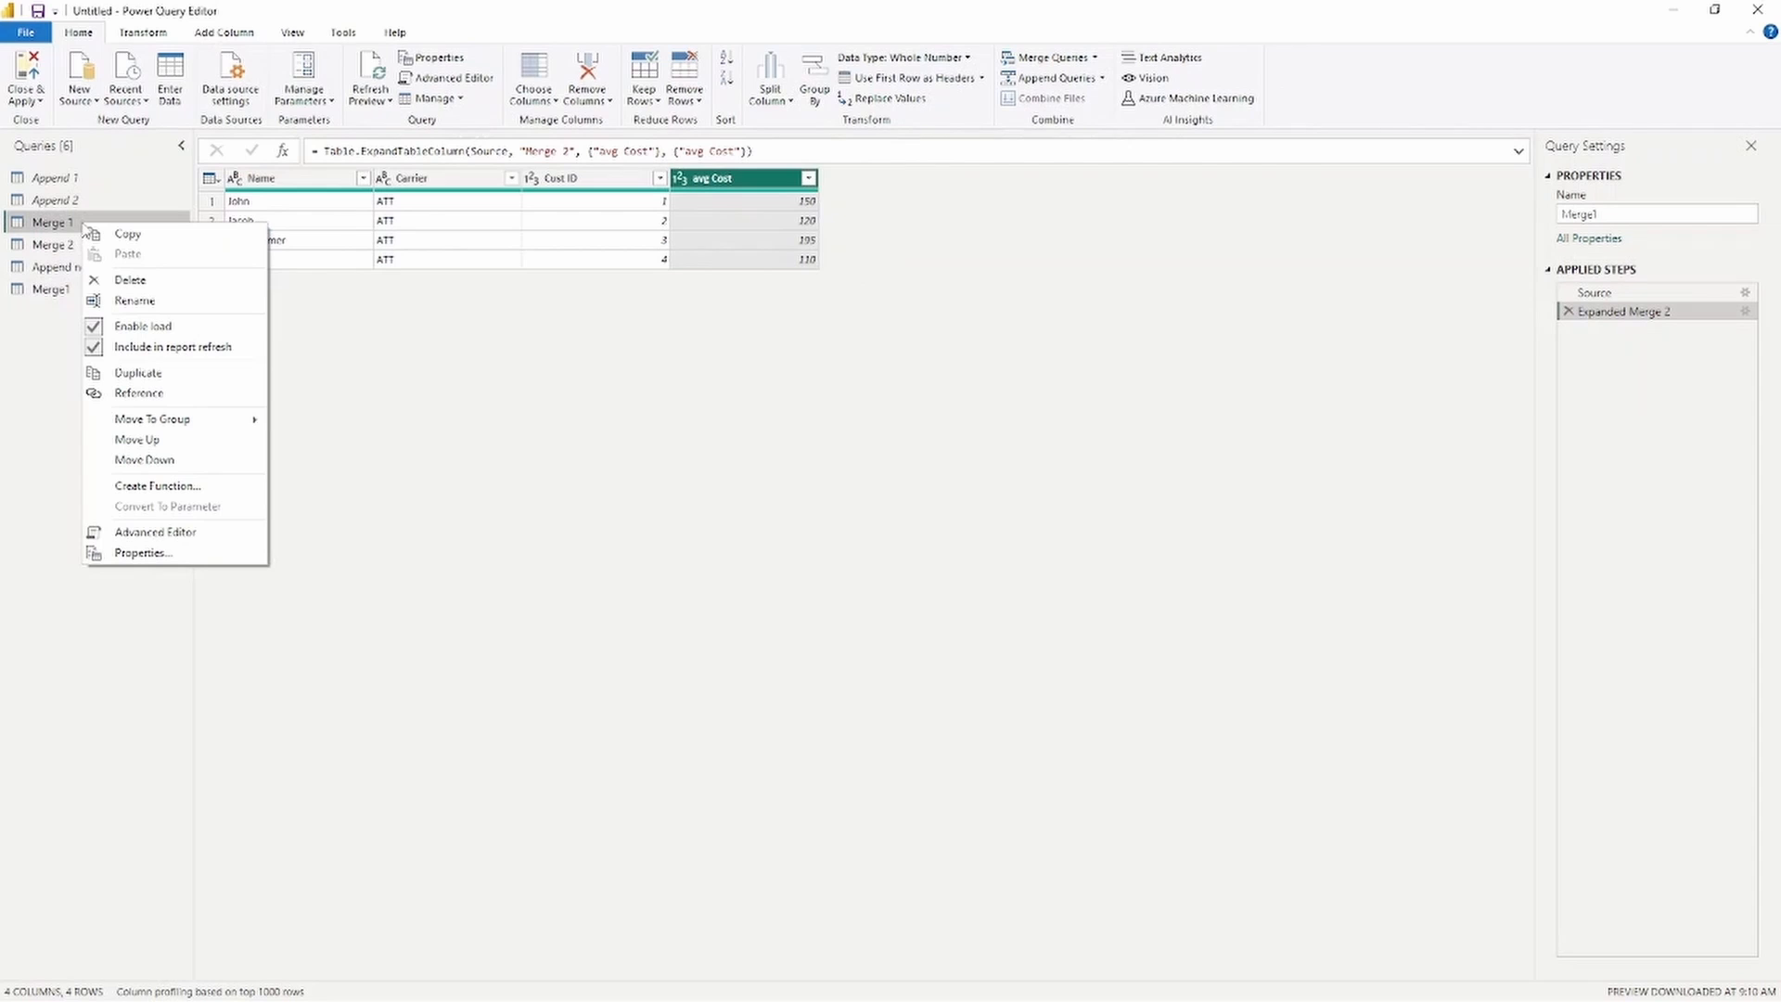
left_click(143, 326)
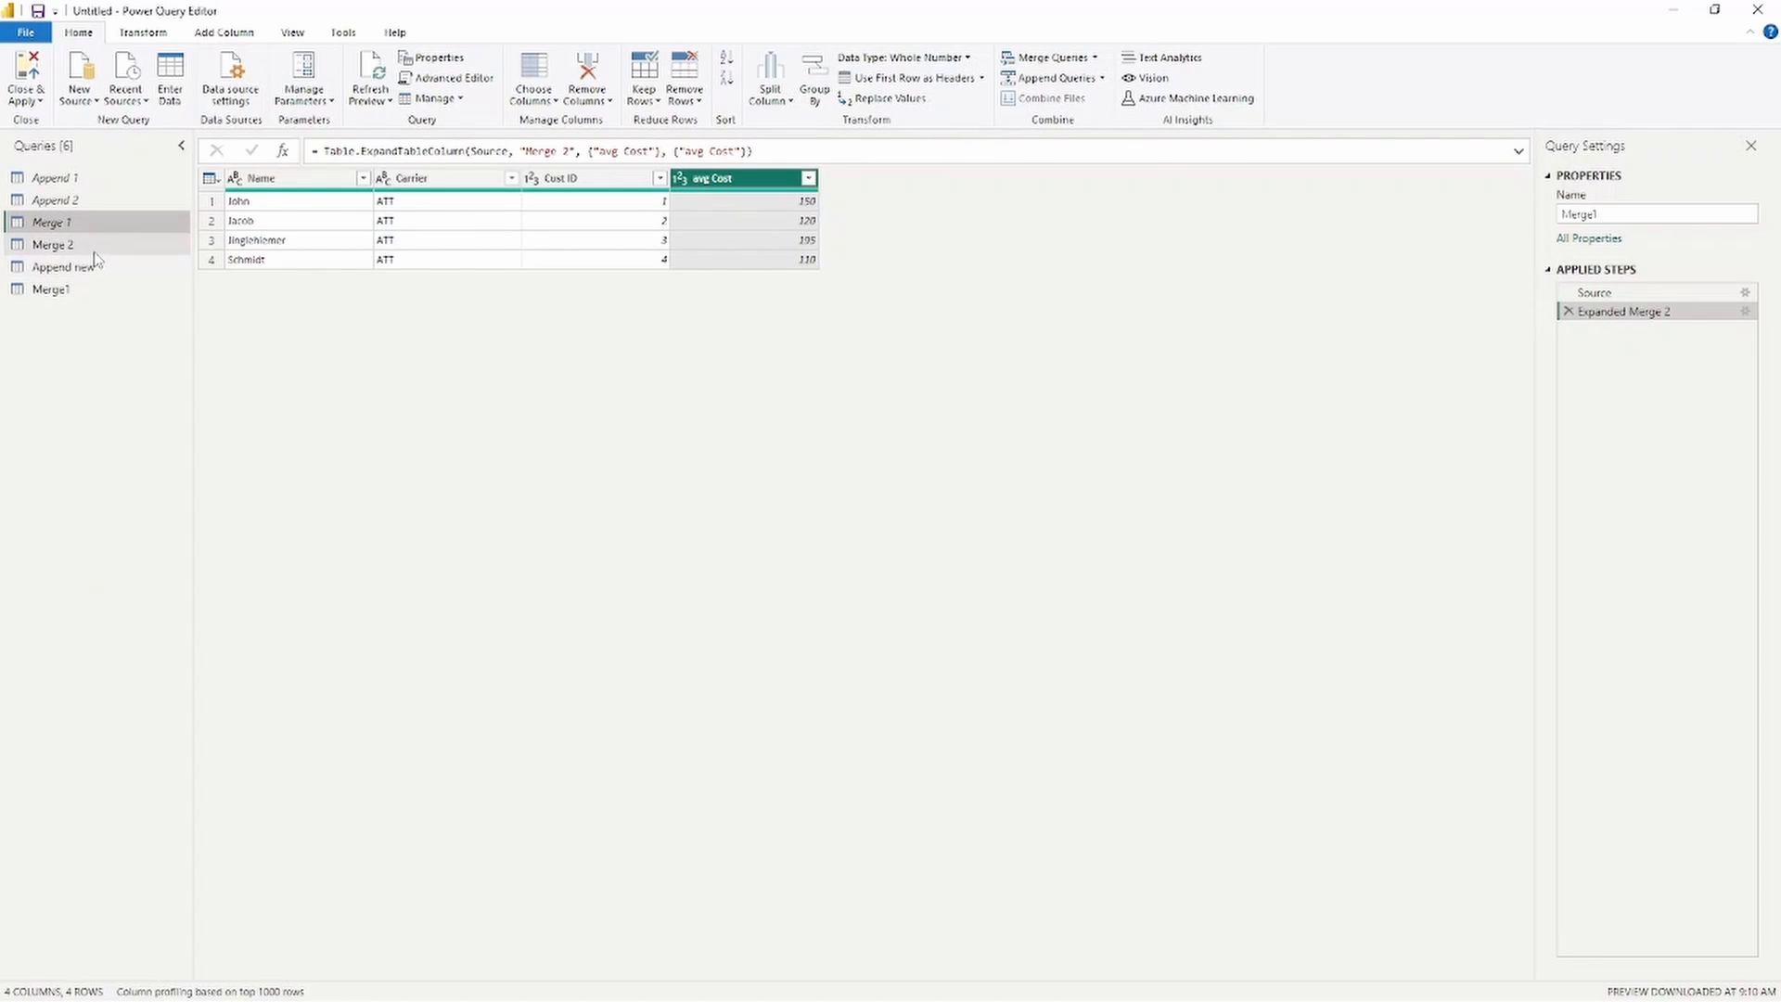
right_click(97, 251)
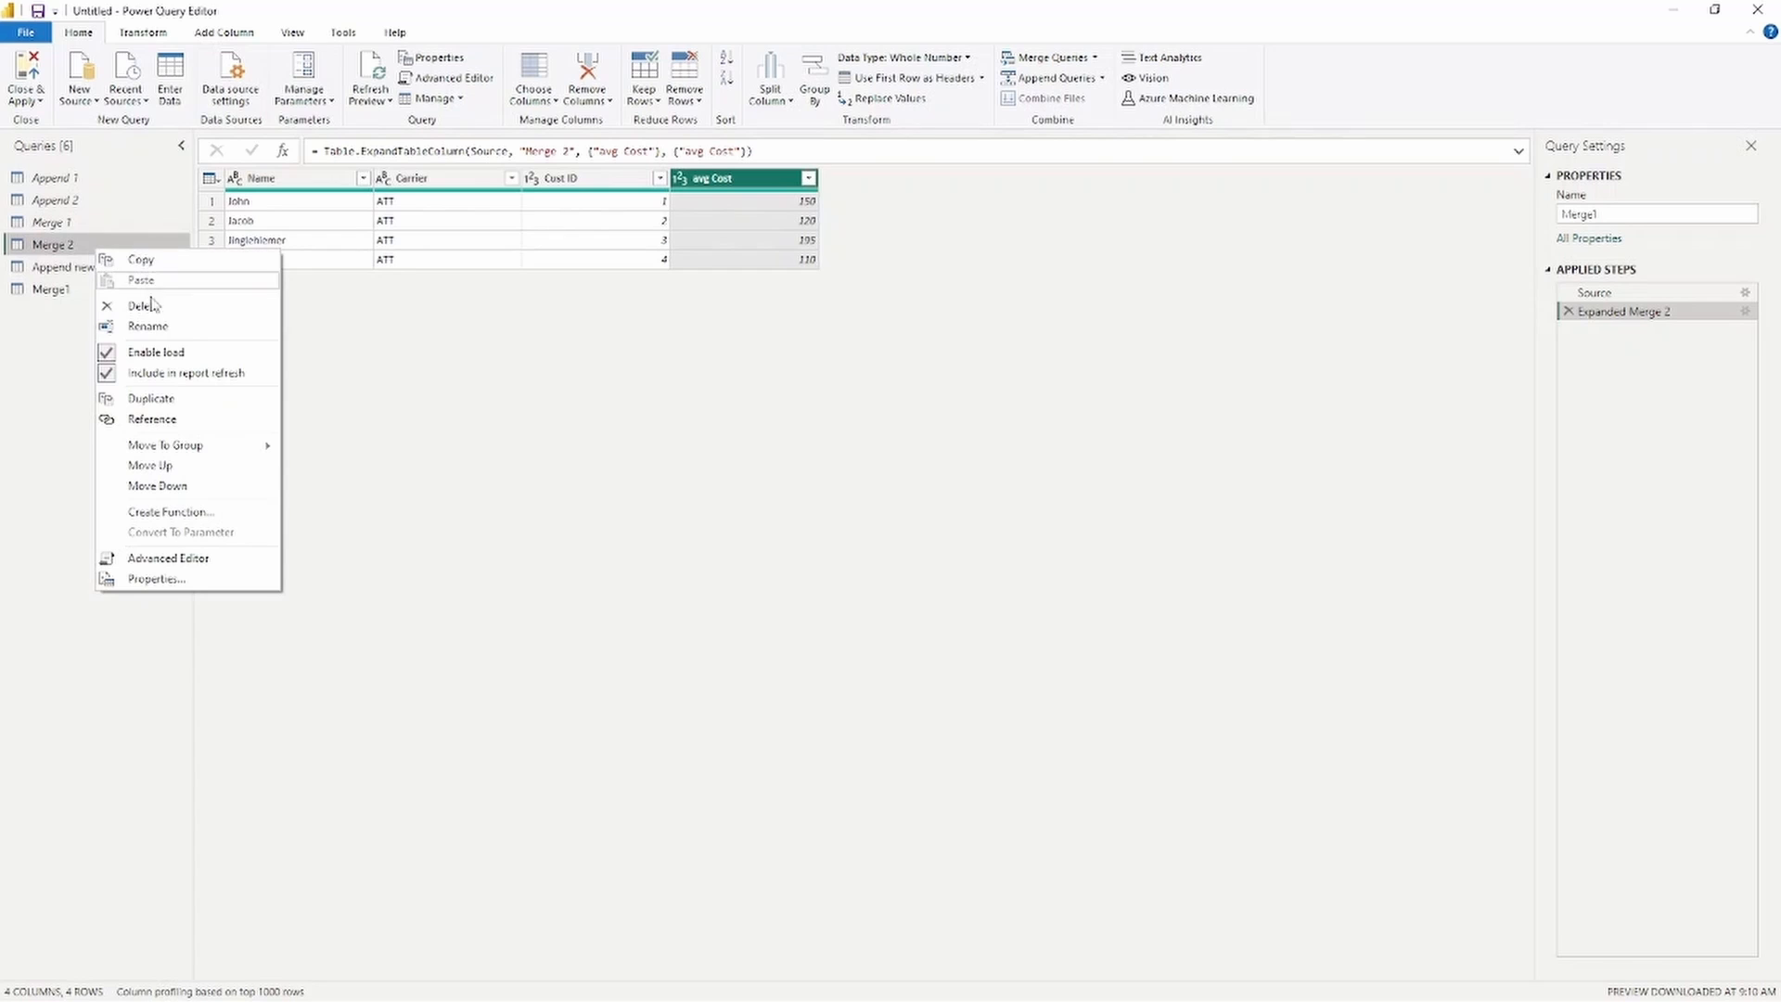
left_click(167, 353)
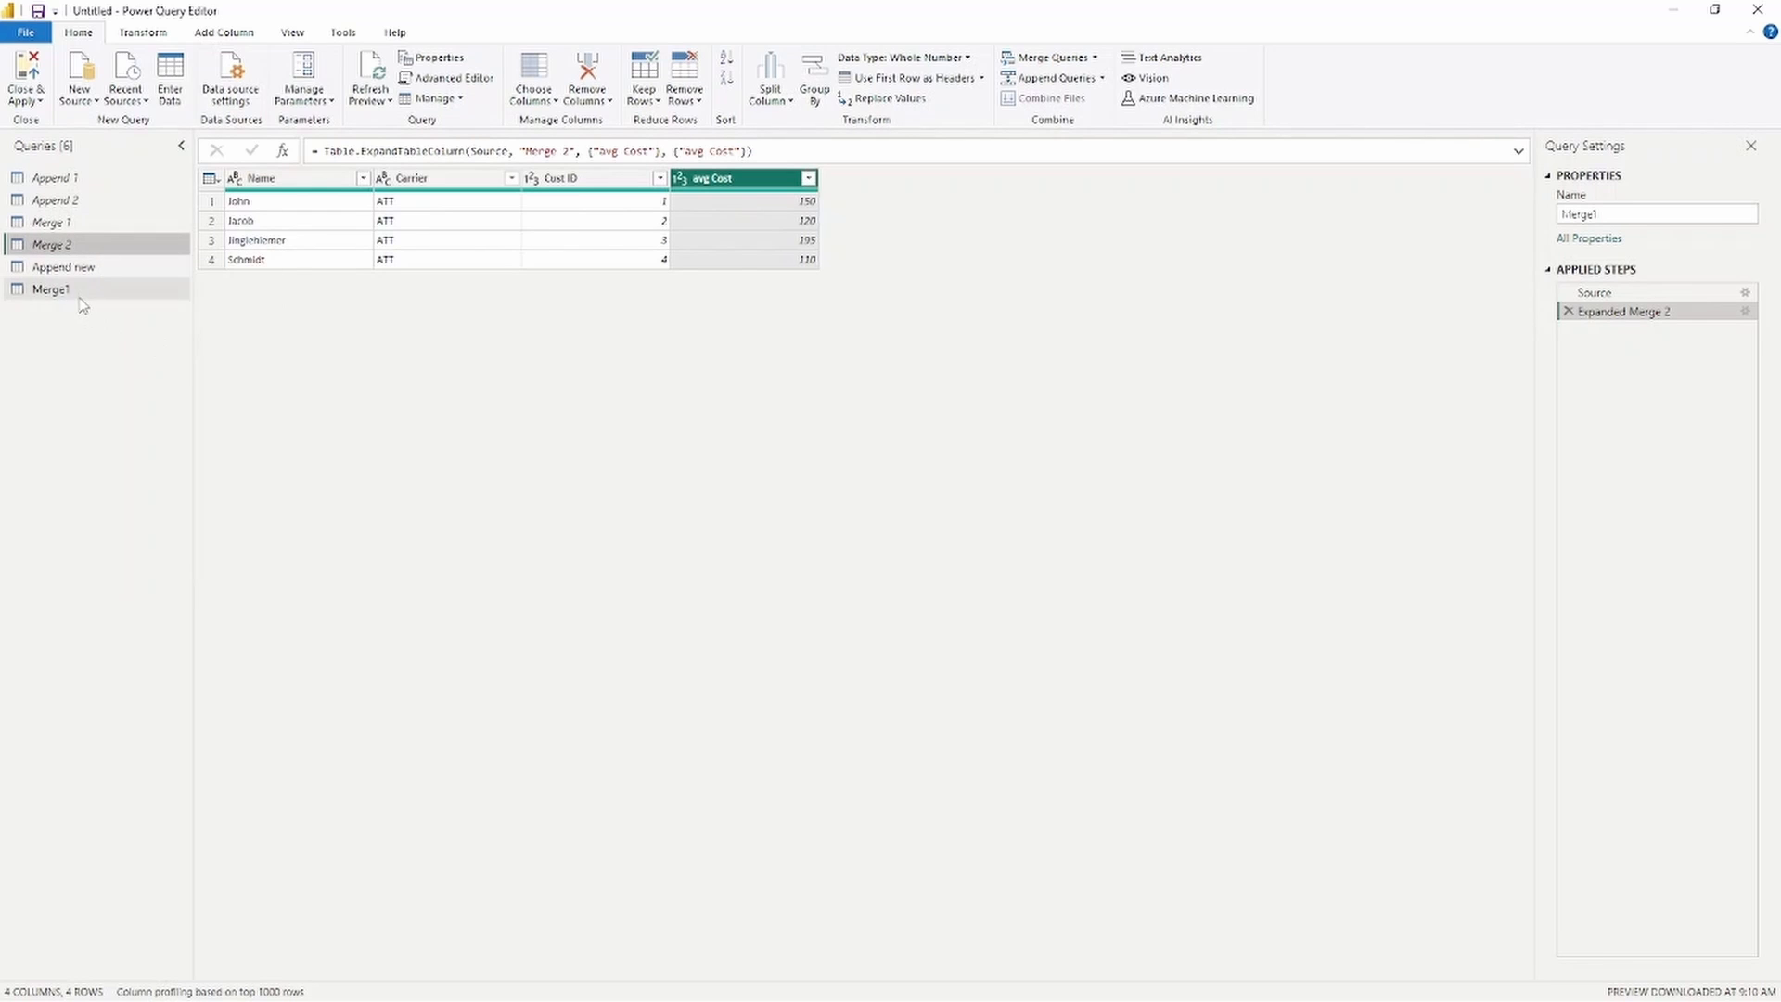
Rename the merged query Merge1 as Merge New.
double_click(81, 295)
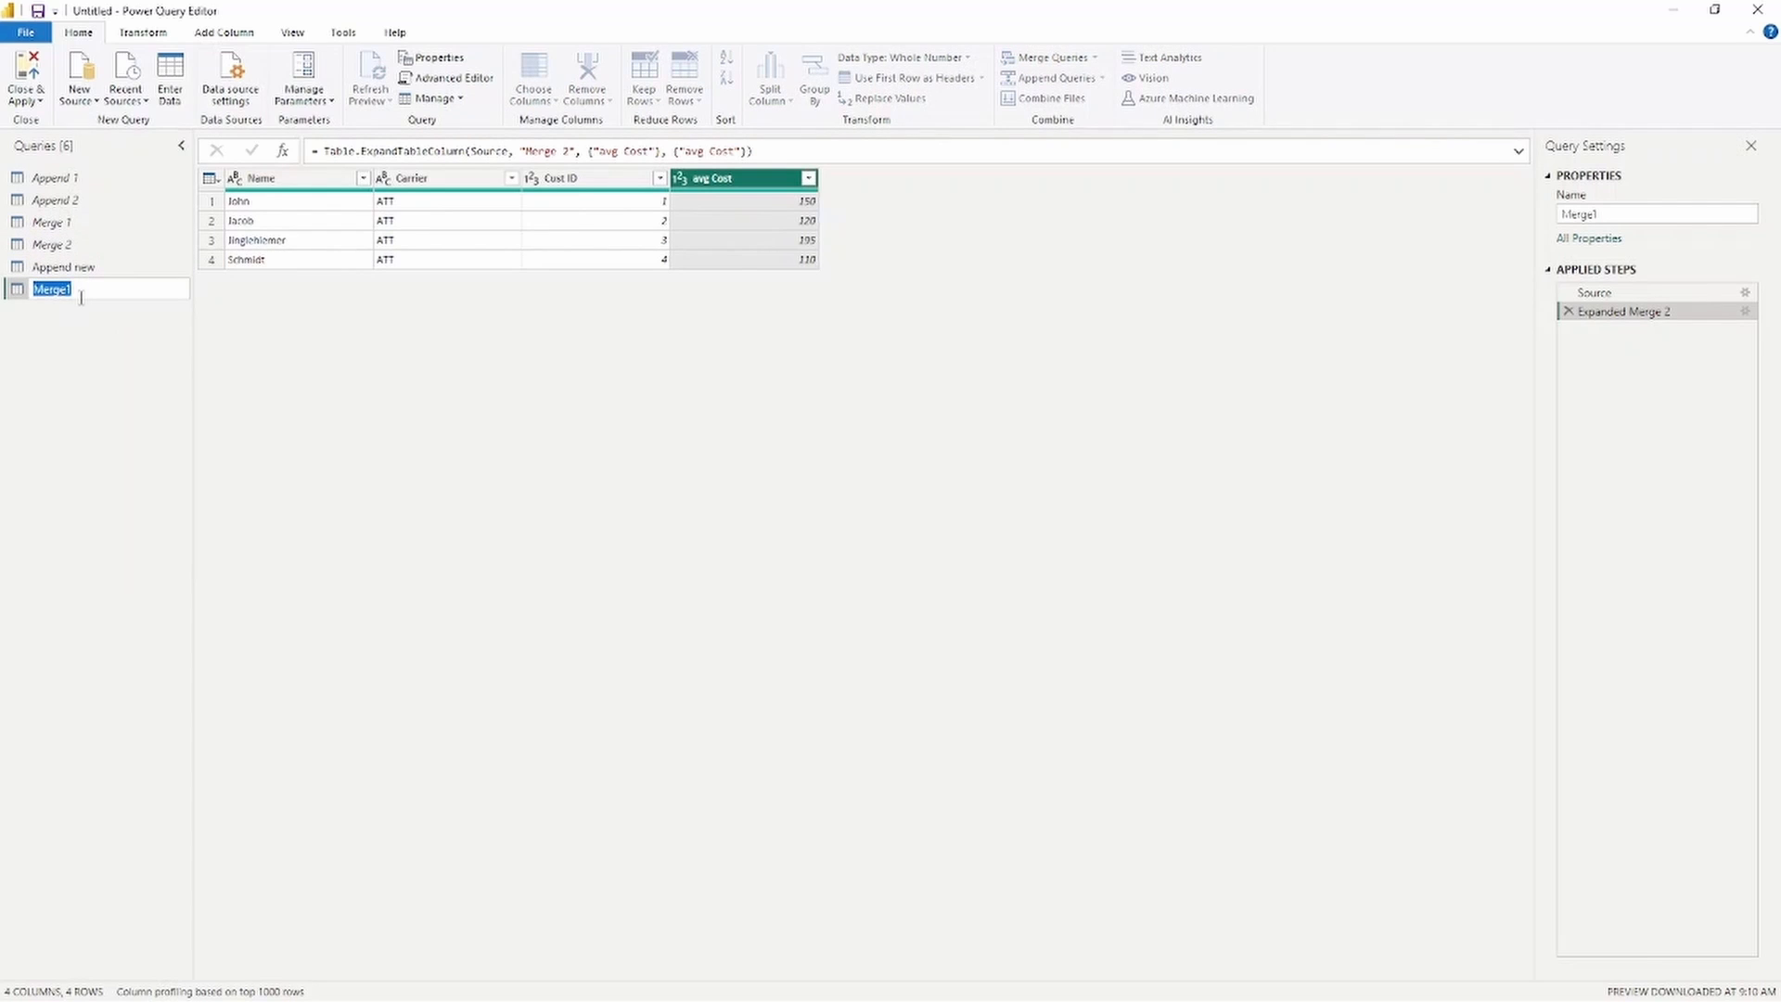
left_click(80, 297)
left_click(158, 375)
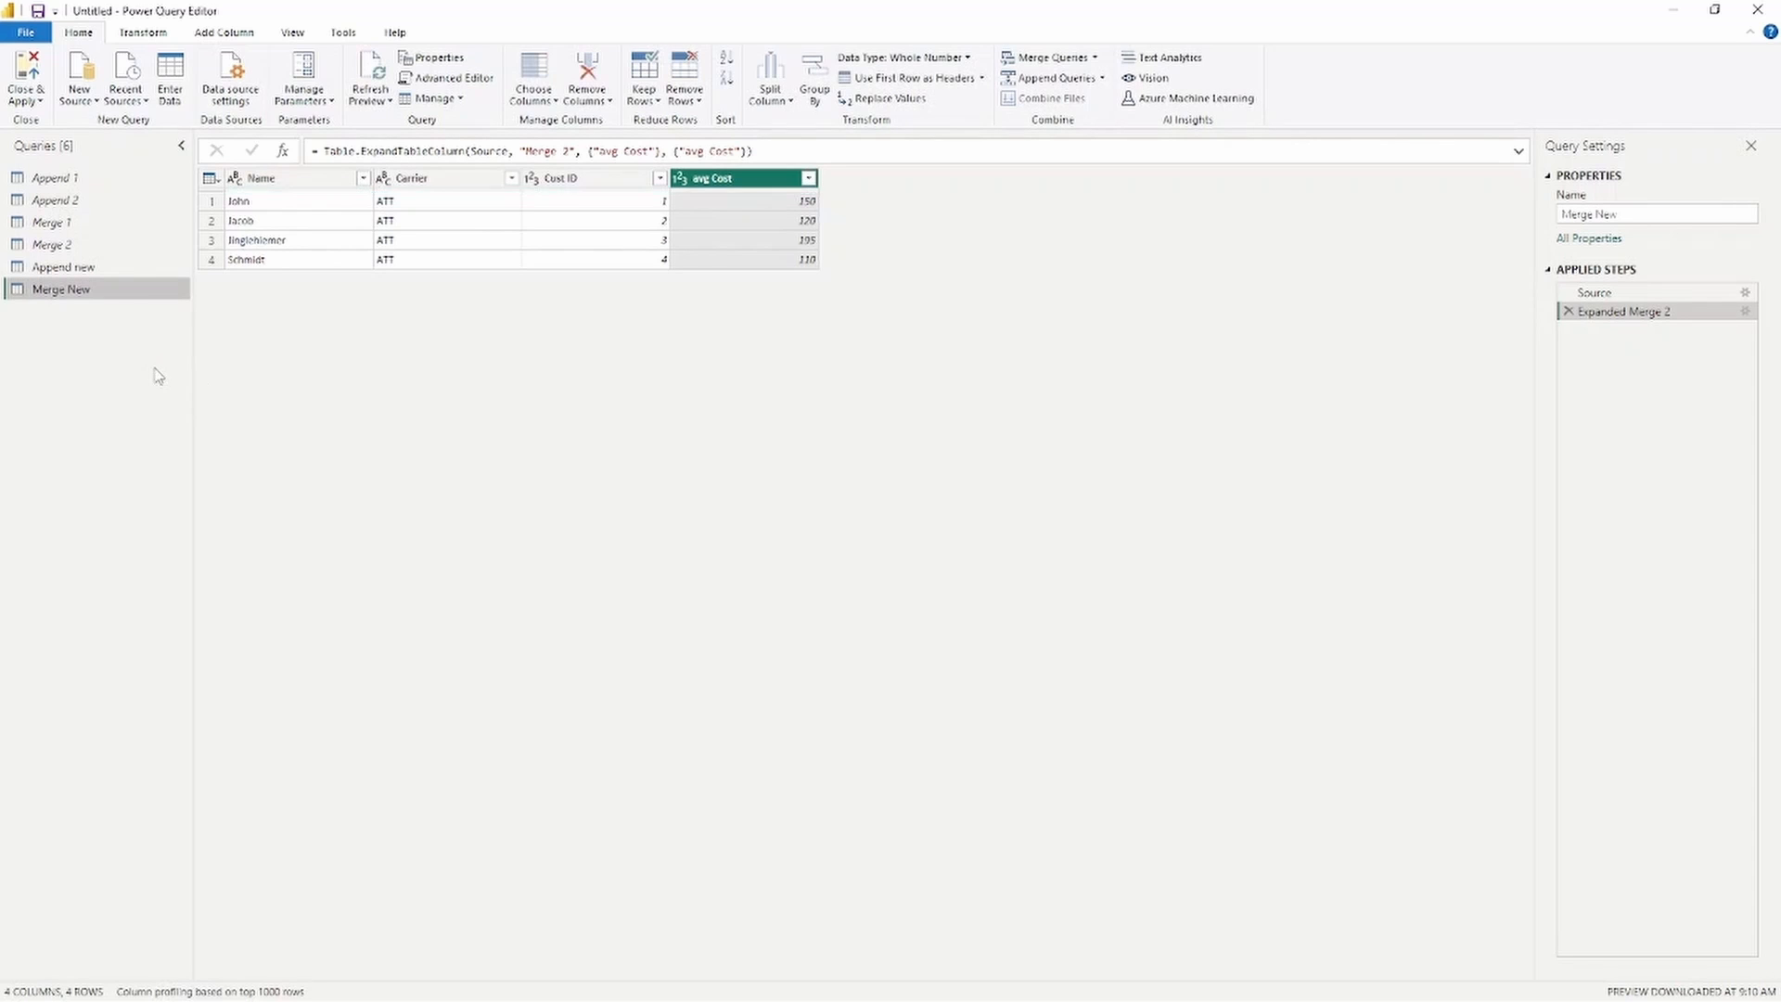
Apply the query changes and close the Power Query Editor to return to the report.
left_click(31, 74)
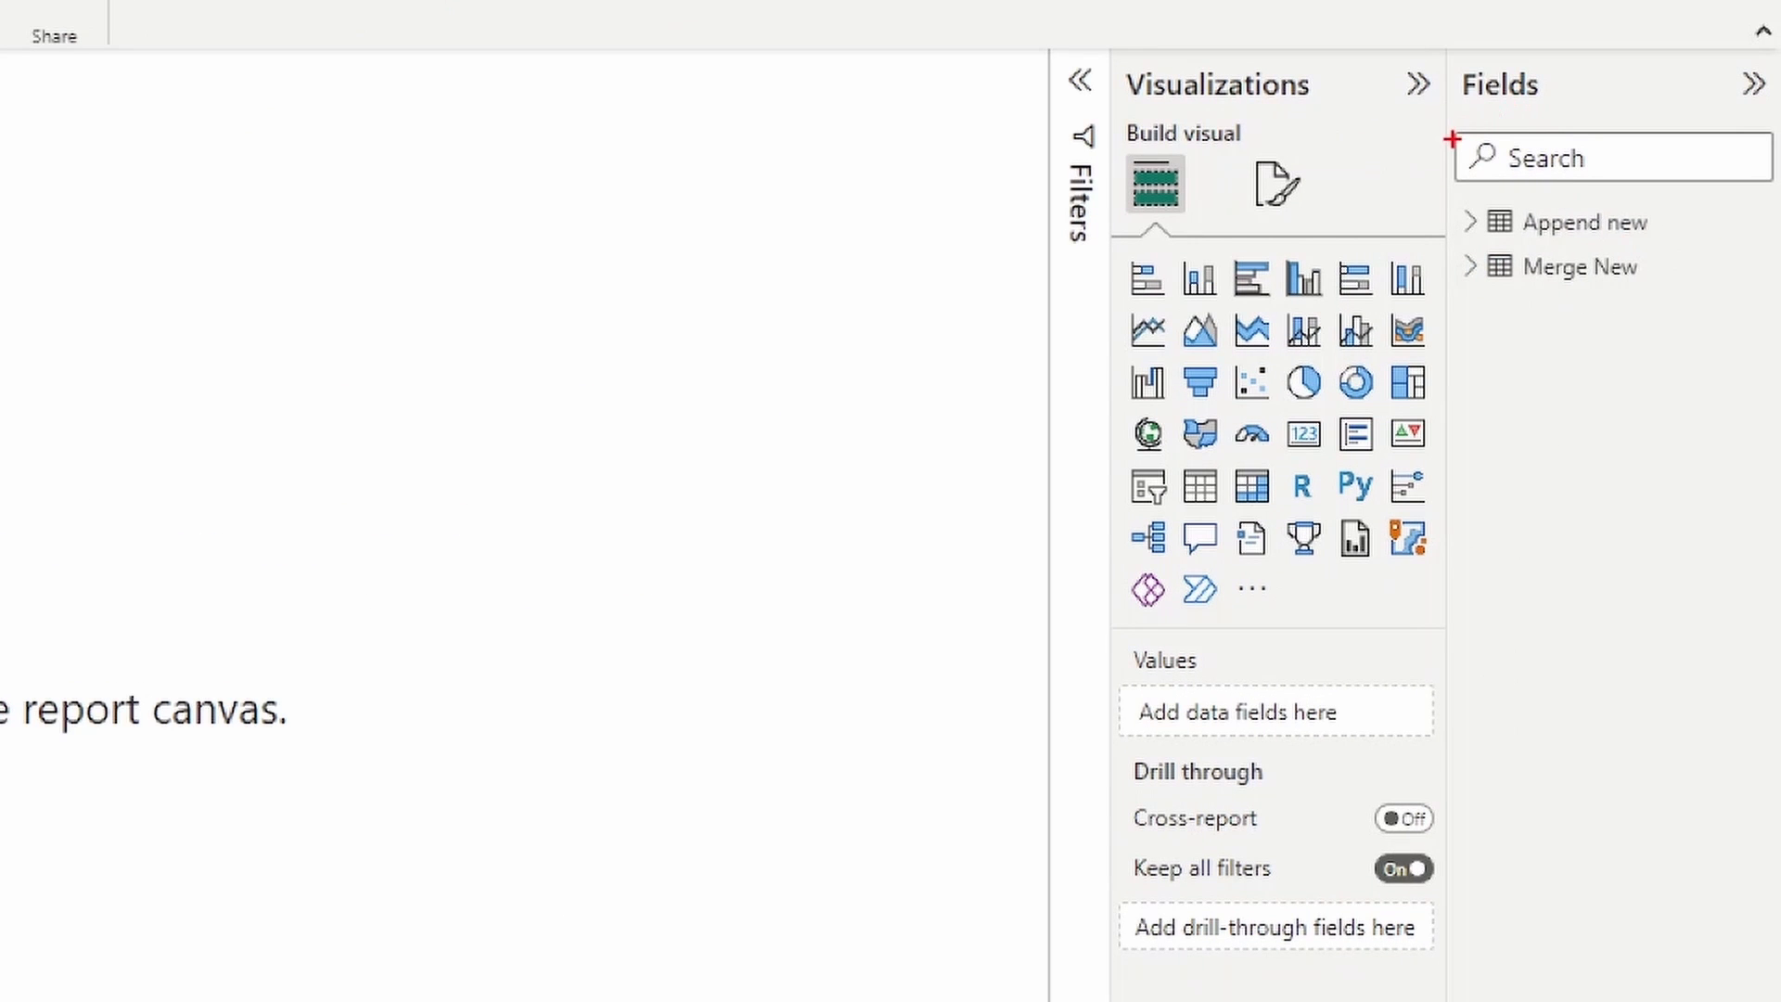
mouse_move(1447, 48)
left_mouse_down()
mouse_move(1488, 278)
mouse_move(1689, 330)
mouse_move(1697, 309)
mouse_move(1730, 402)
left_mouse_up()
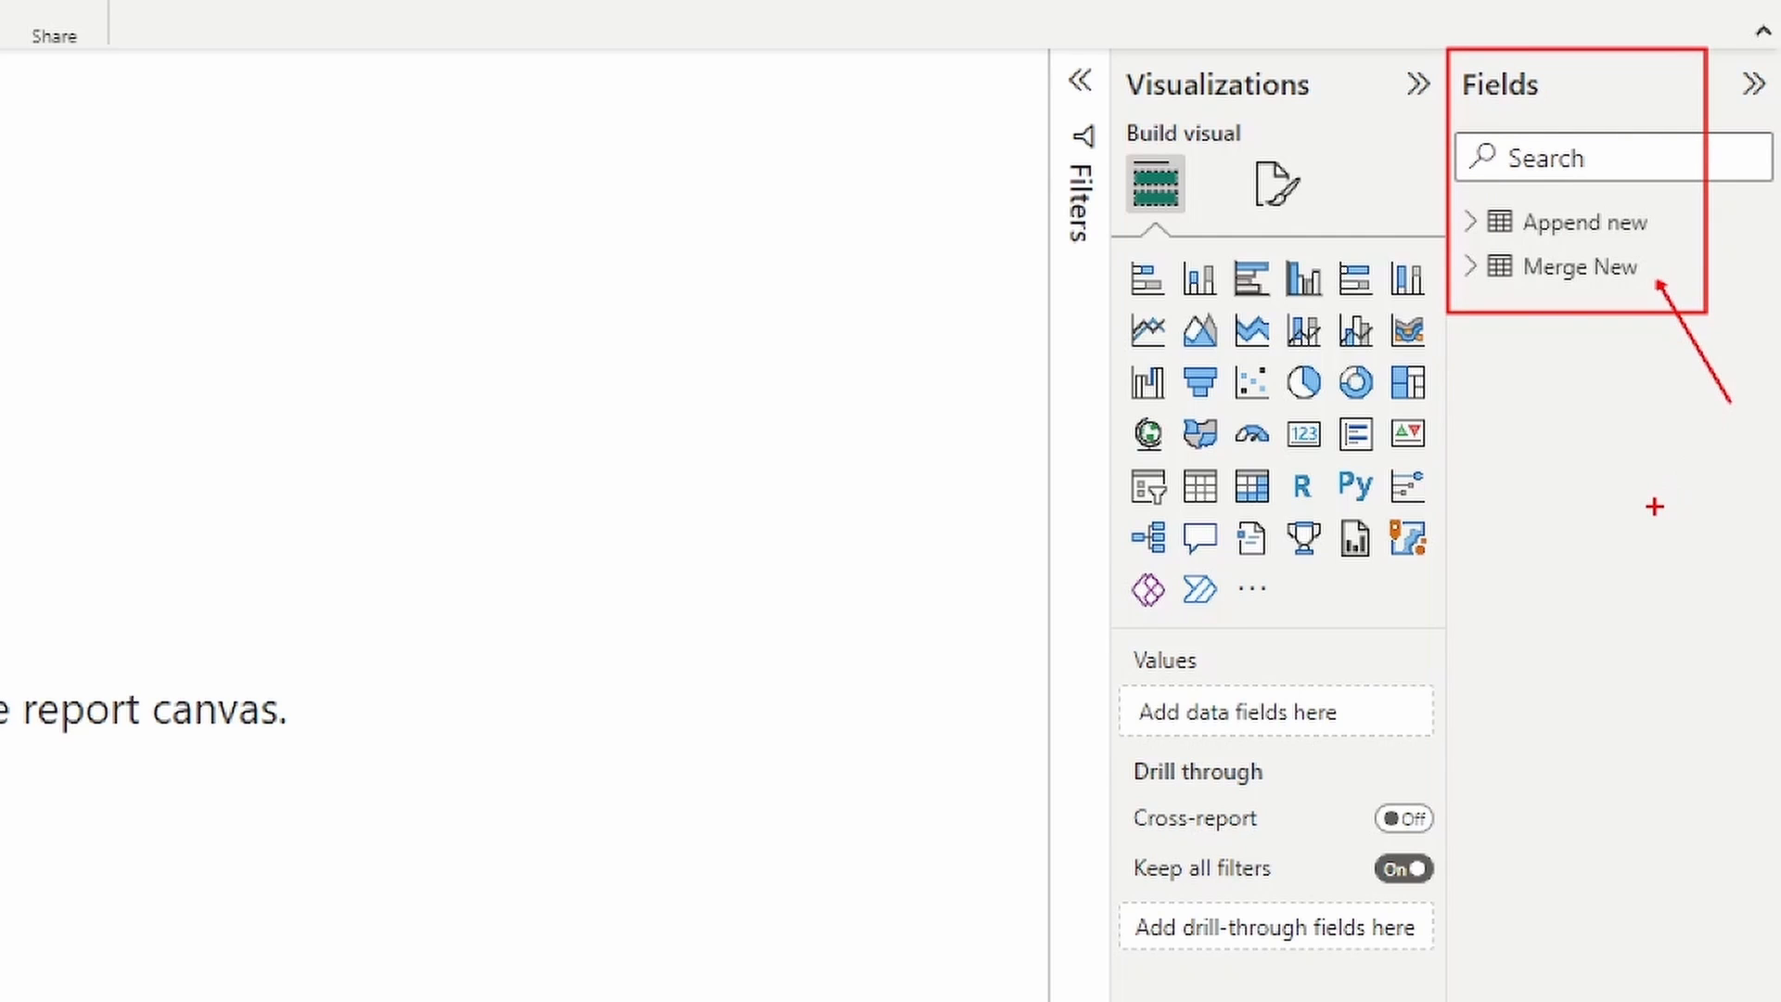